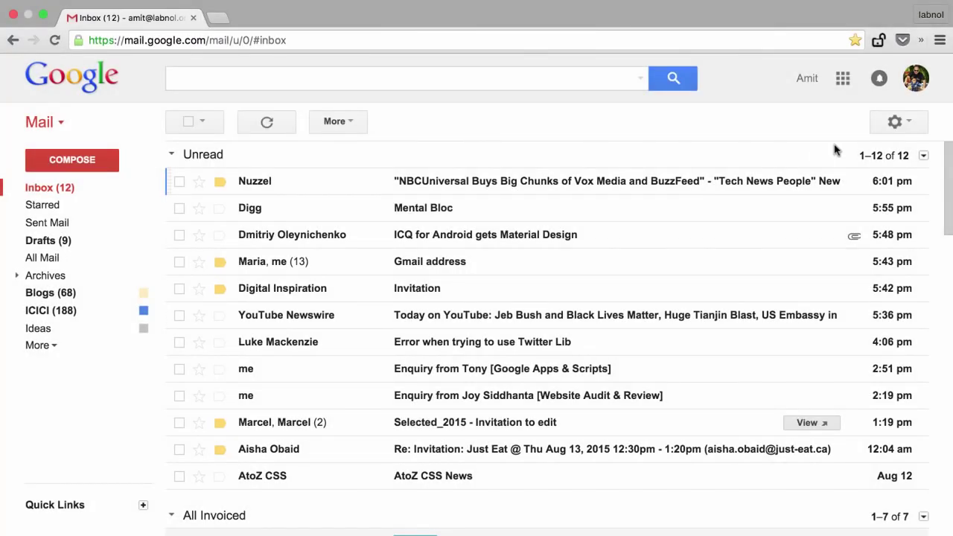
# Step: Open the Labs settings of the mailbox and examine the Canned Responses lab among the enabled labs
pyautogui.click(896, 123)
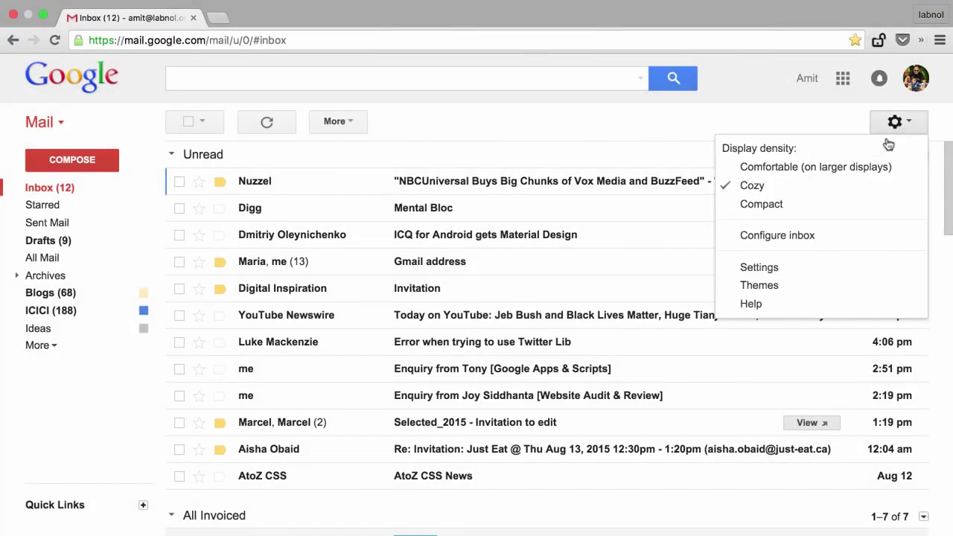
pyautogui.click(810, 266)
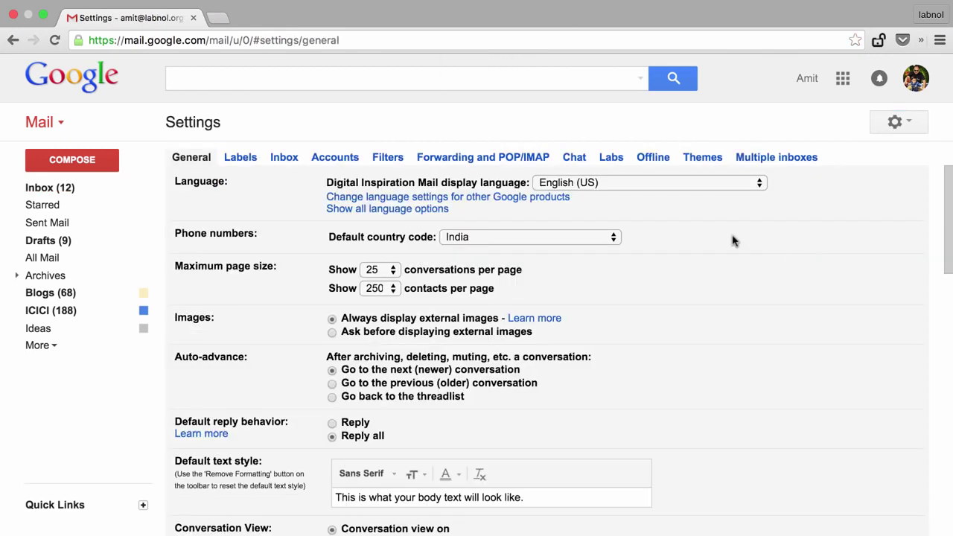
pyautogui.click(616, 161)
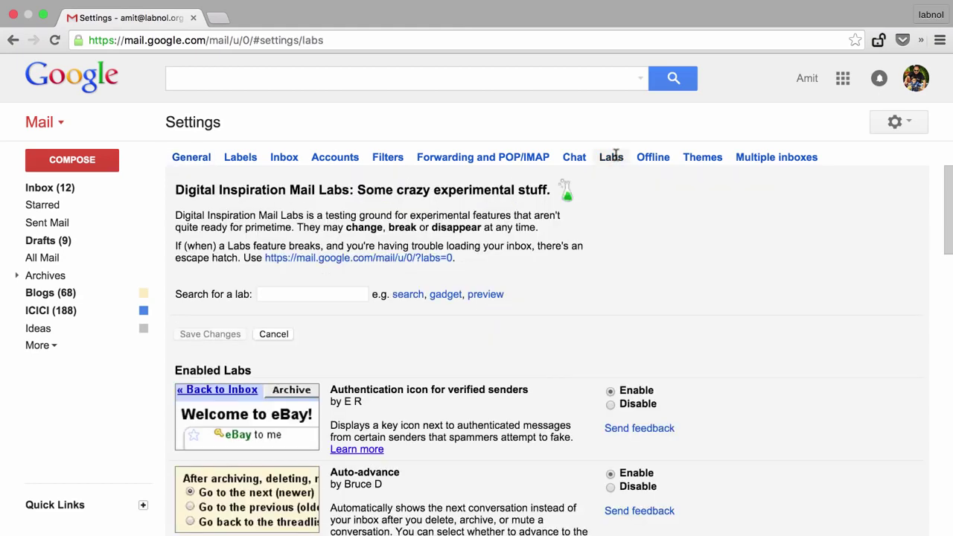
pyautogui.scroll(-1, 713, 353)
pyautogui.scroll(-3, 713, 354)
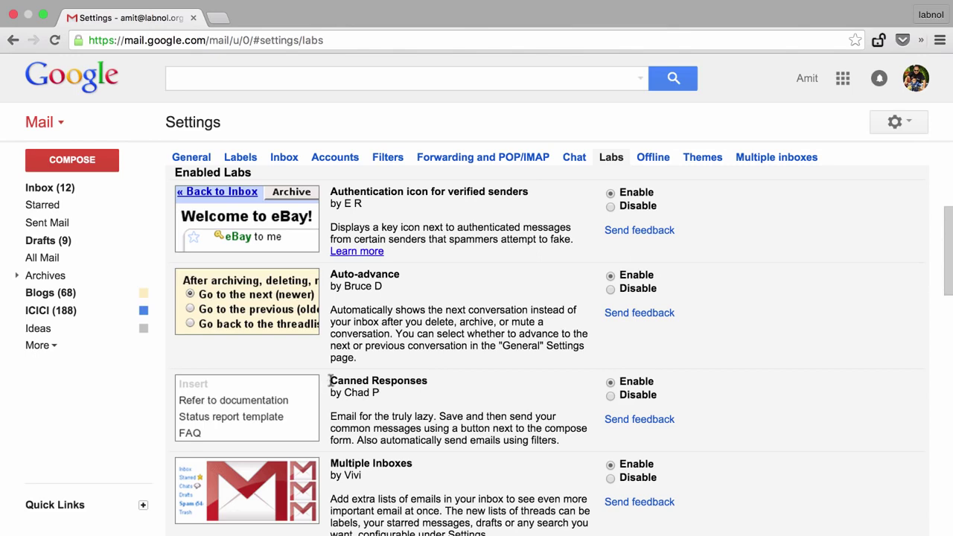
pyautogui.moveTo(330, 380); pyautogui.dragTo(427, 381)
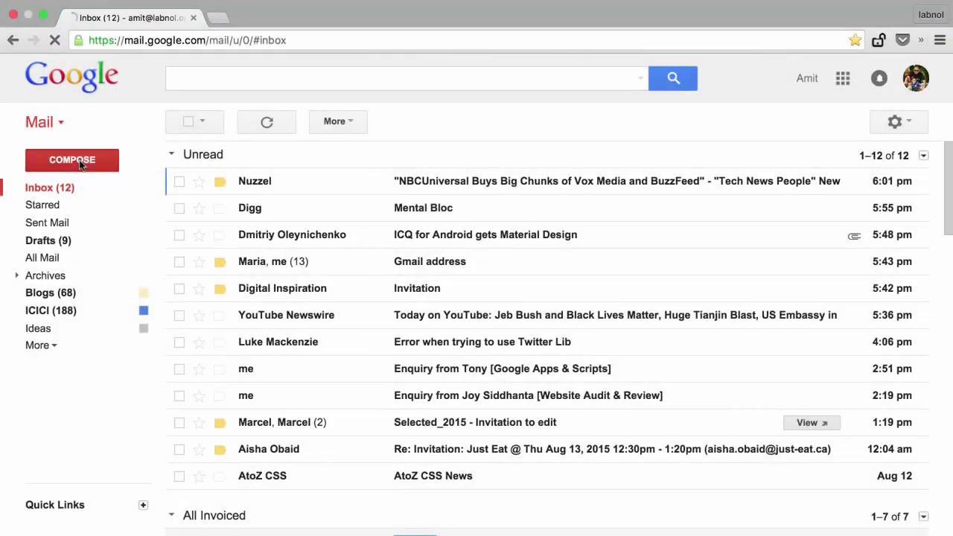
# Step: Start a new message with the lines "Hi," and "Thank you for your invite. I really appreciate it."
pyautogui.click(102, 158)
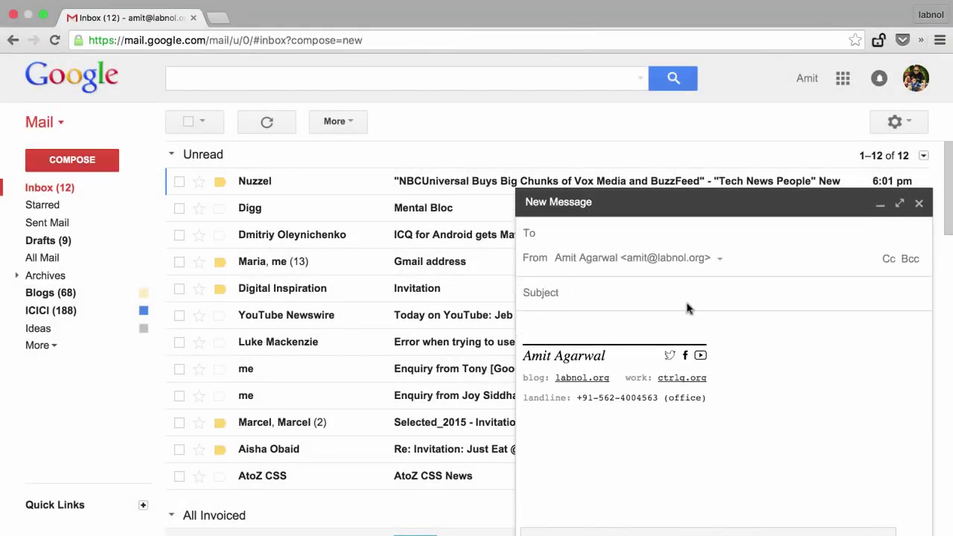
pyautogui.click(653, 329)
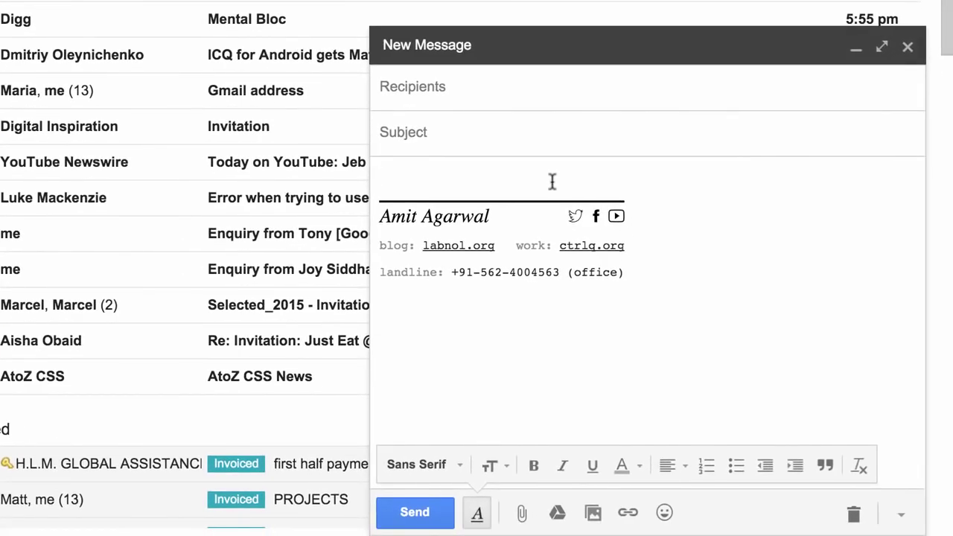
pyautogui.write('Hi,')
pyautogui.press('Return')
pyautogui.write('T')
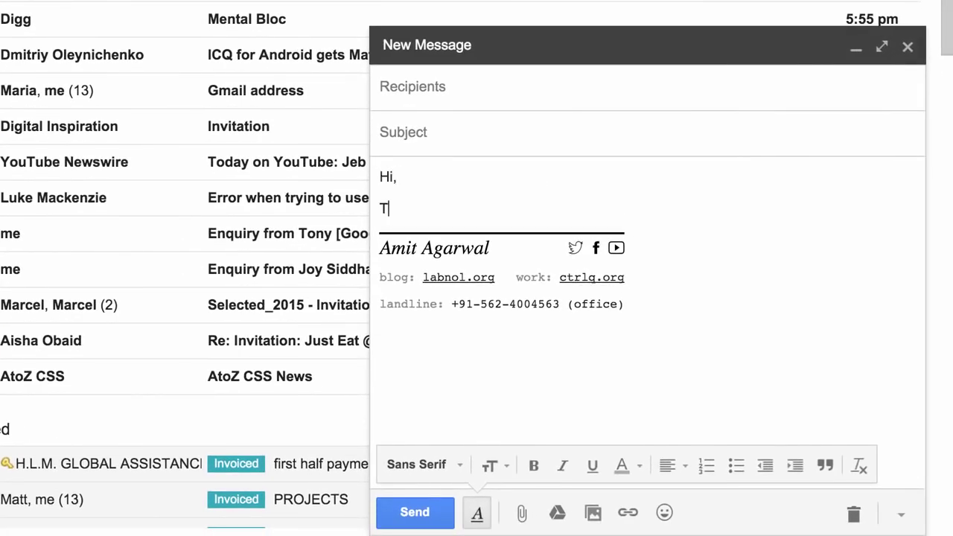
pyautogui.write('hank you for ')
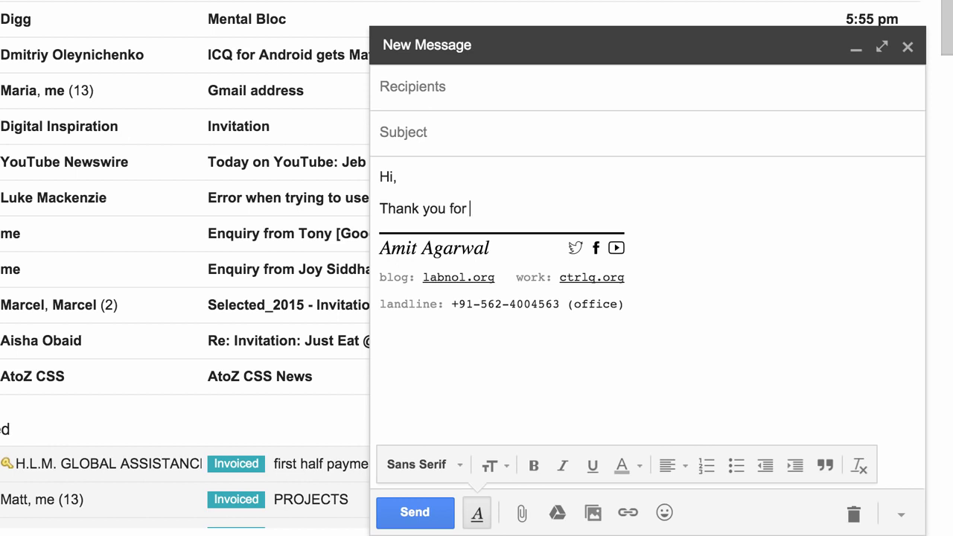
pyautogui.write('your invite. I really appreciate it.')
# Step: Continue the message with "However, I regret that I will not be able to attend the event due to prior commitments." and "Regards."
pyautogui.press('Return')
pyautogui.write('However, I regret th')
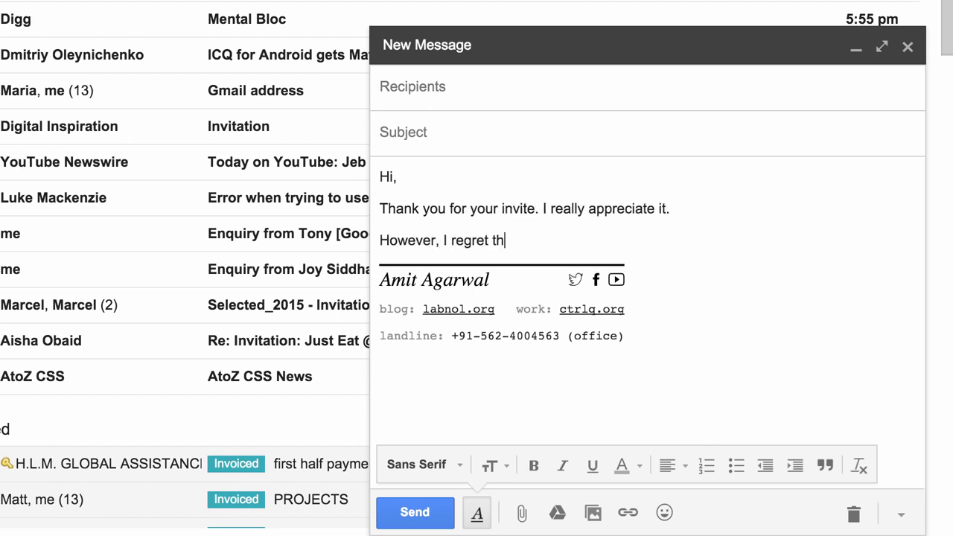
pyautogui.write('at I will not be able to attend the event due to prior commitments.')
pyautogui.press('Return')
pyautogui.write('Regards.')
# Step: Set the subject to "Event Invite Declined" and save the message as a new canned response named "Event Invite Declined [Canned]"
pyautogui.hotkey('shift', 'Tab')
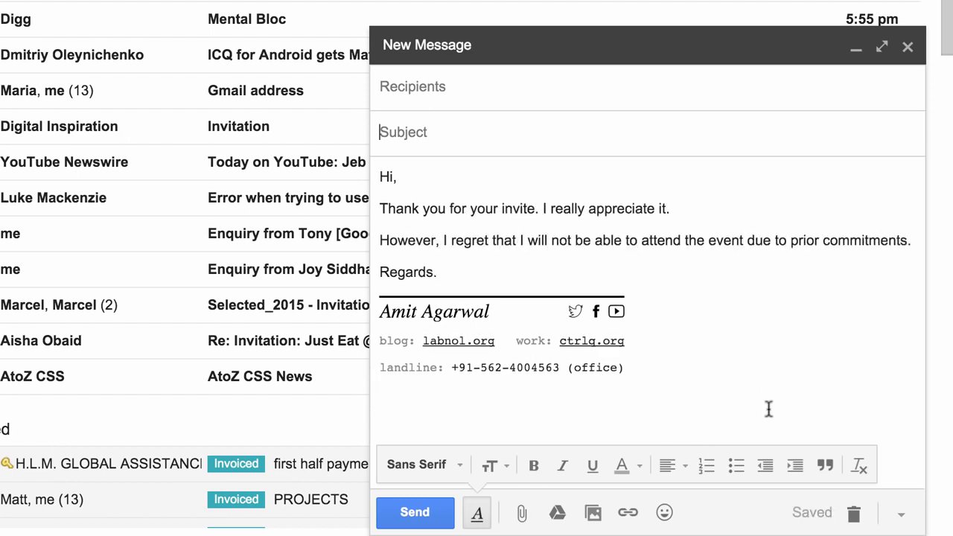
pyautogui.write('Event Invite Declined')
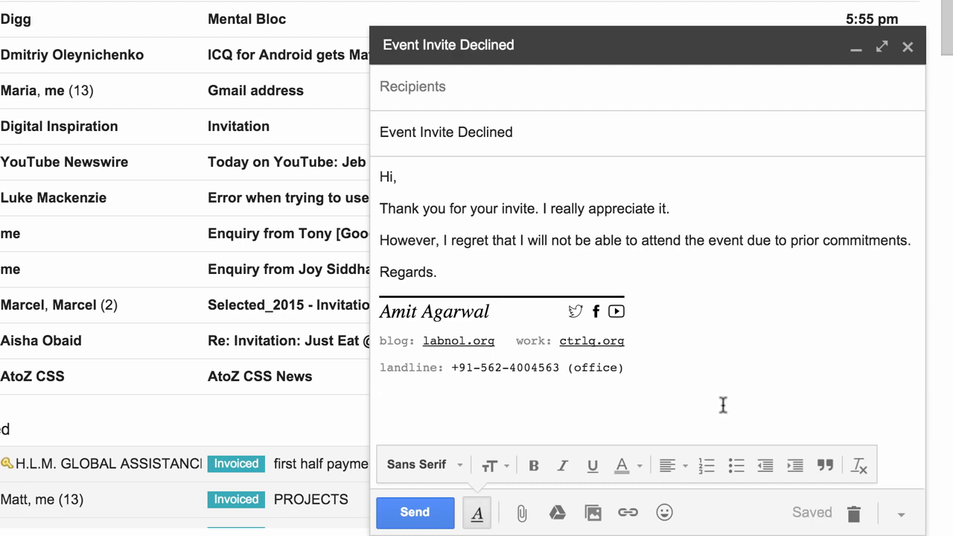
pyautogui.click(901, 515)
pyautogui.moveTo(828, 370)
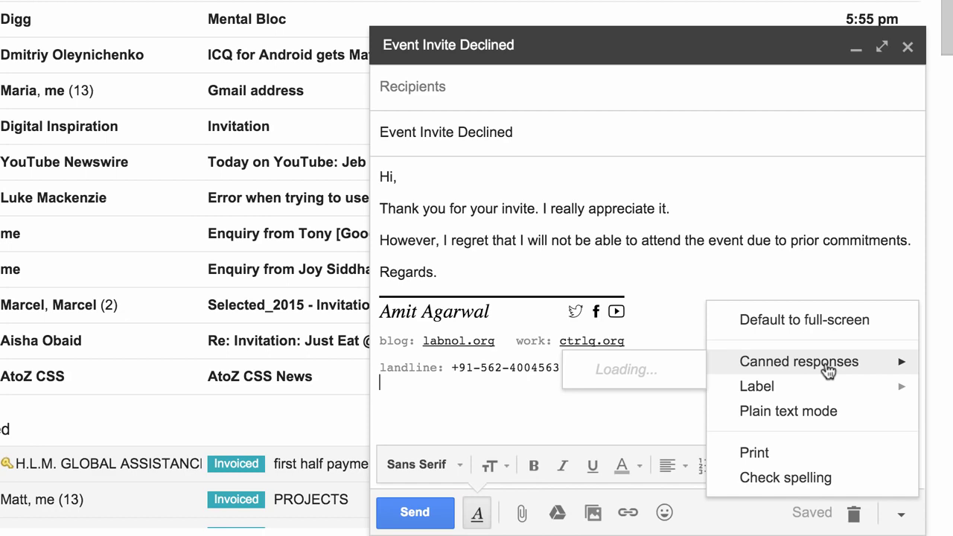
pyautogui.click(616, 399)
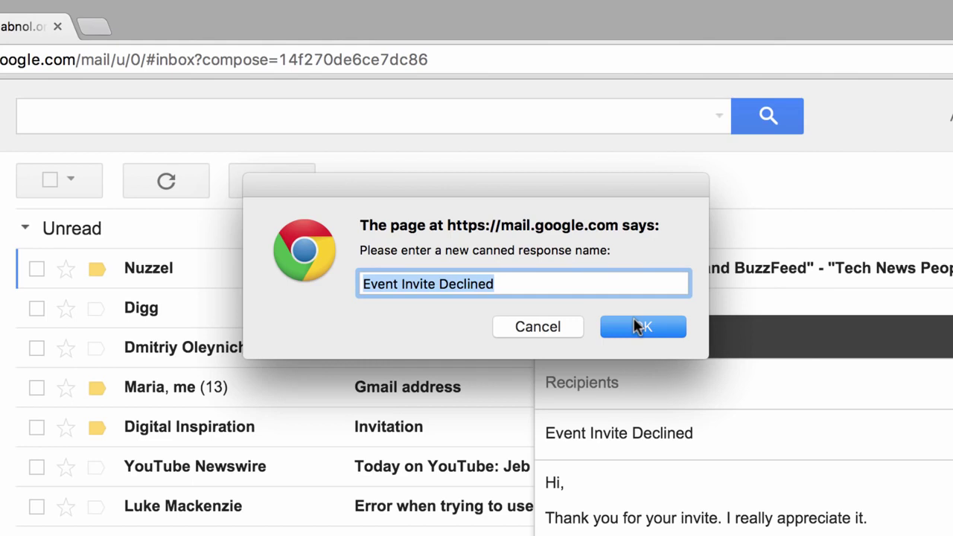
pyautogui.click(563, 283)
pyautogui.write('[Canned]')
pyautogui.click(639, 331)
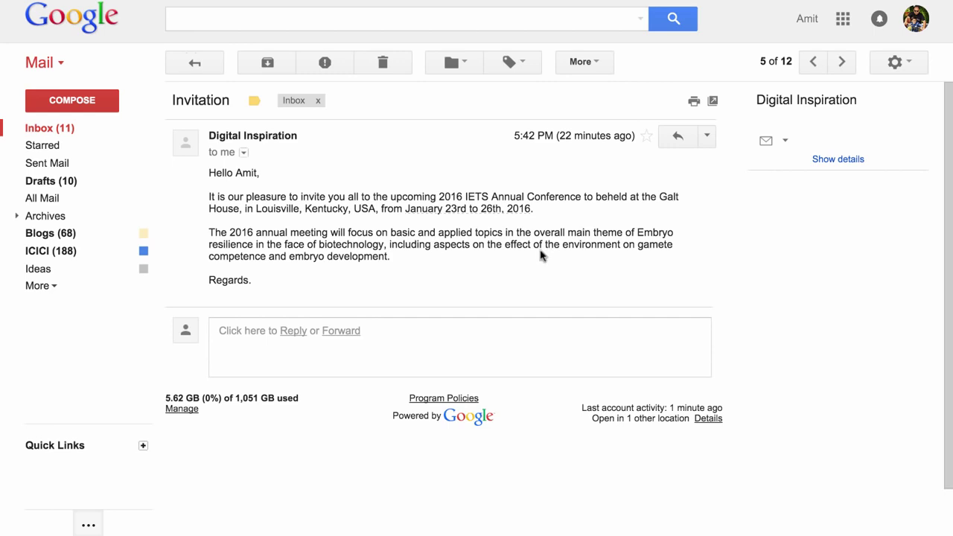
# Step: Reply to the Digital Inspiration invitation by inserting the "Event Invite Declined [Canned]" response, and send the reply
pyautogui.click(291, 331)
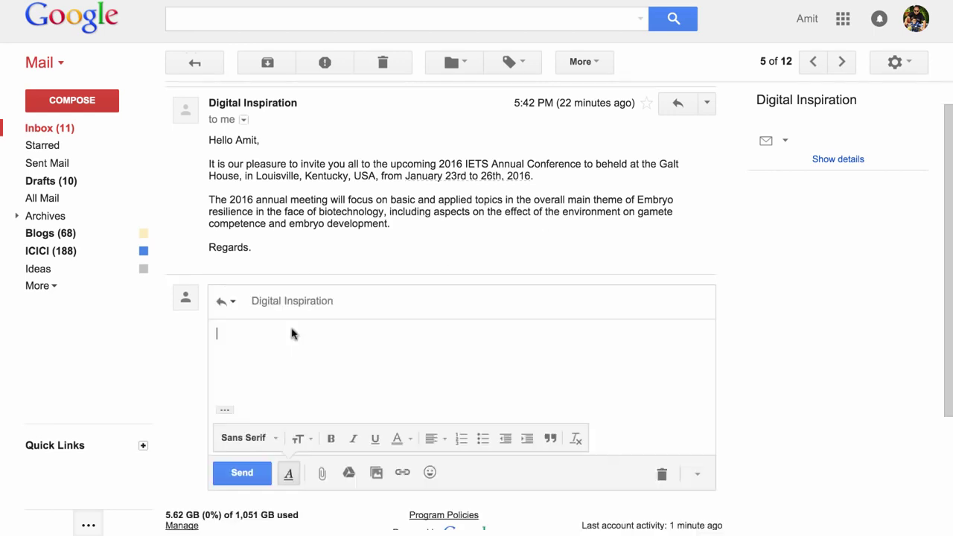
pyautogui.click(698, 473)
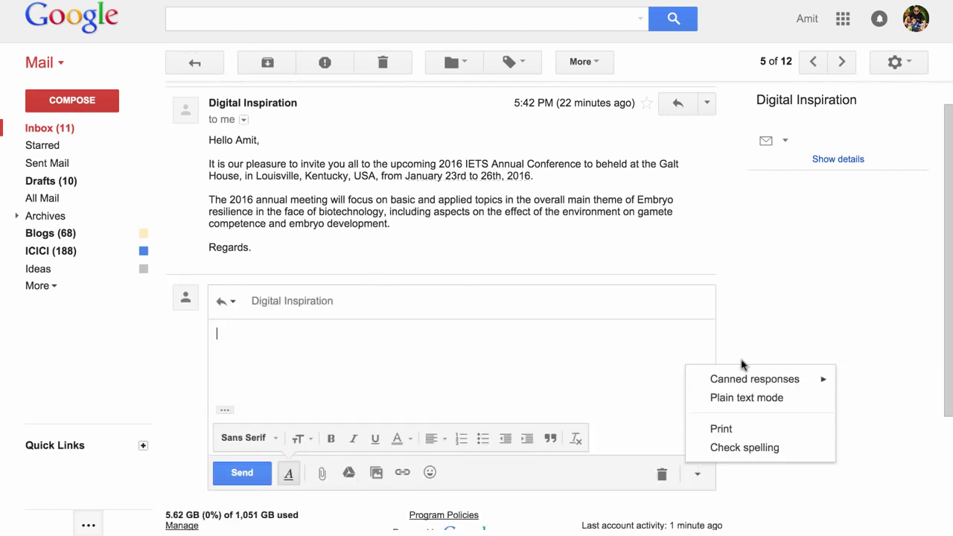
pyautogui.moveTo(764, 387)
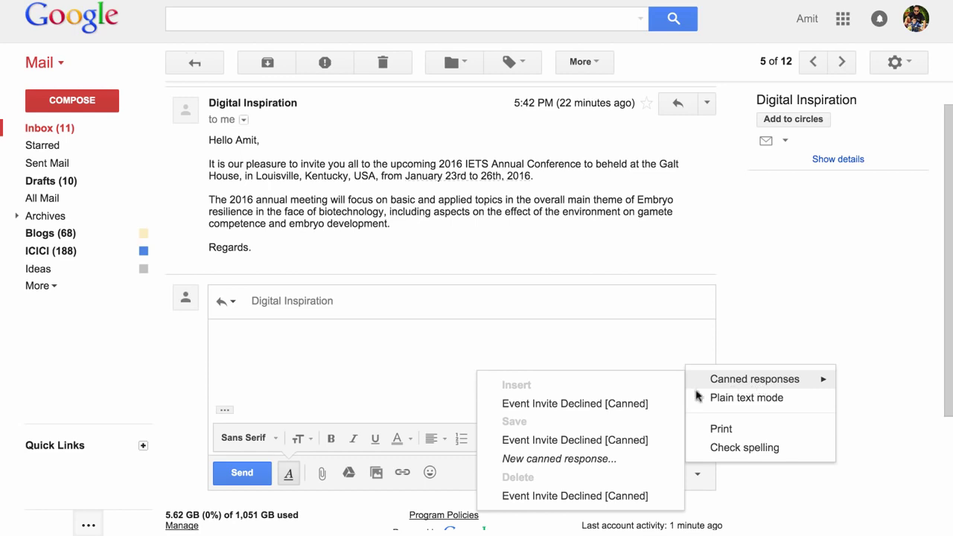
pyautogui.click(578, 410)
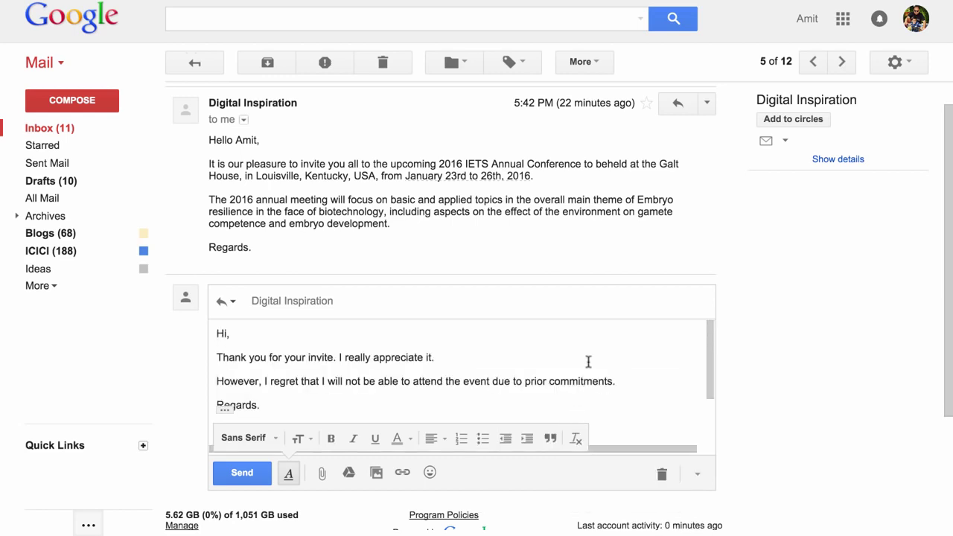
pyautogui.scroll(-3, 588, 362)
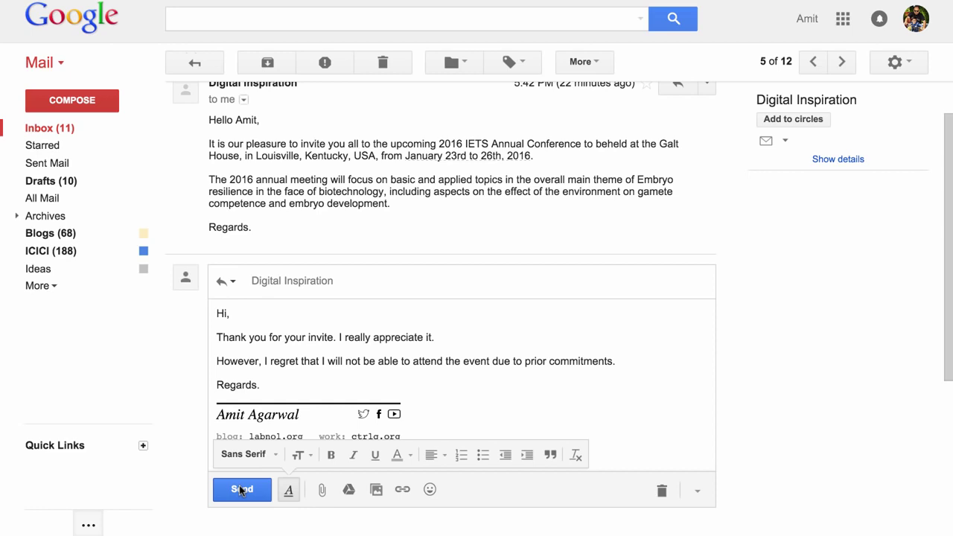
pyautogui.click(240, 490)
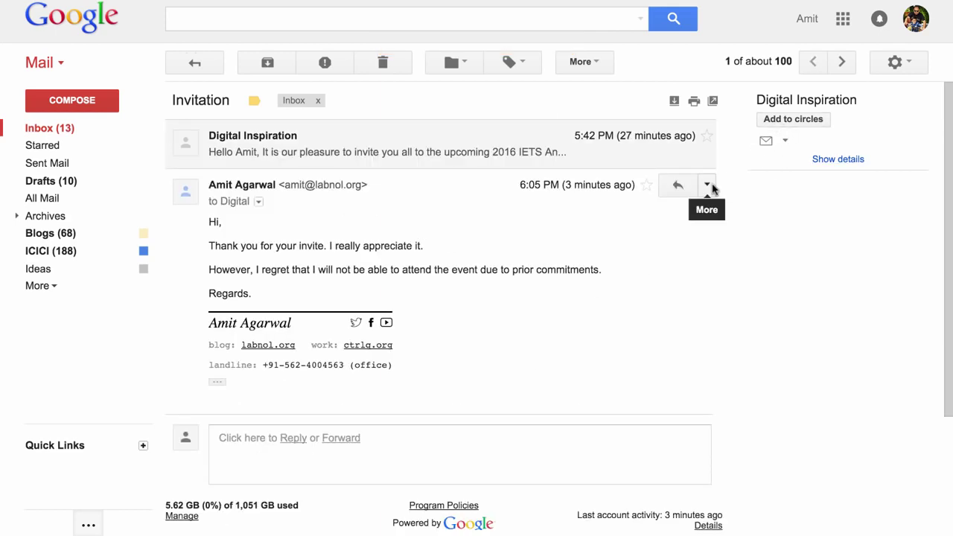
# Step: Delete the sent reply from the Invitation conversation and move the conversation to a new label named "Autoresponse - Decline Invite"
pyautogui.click(707, 185)
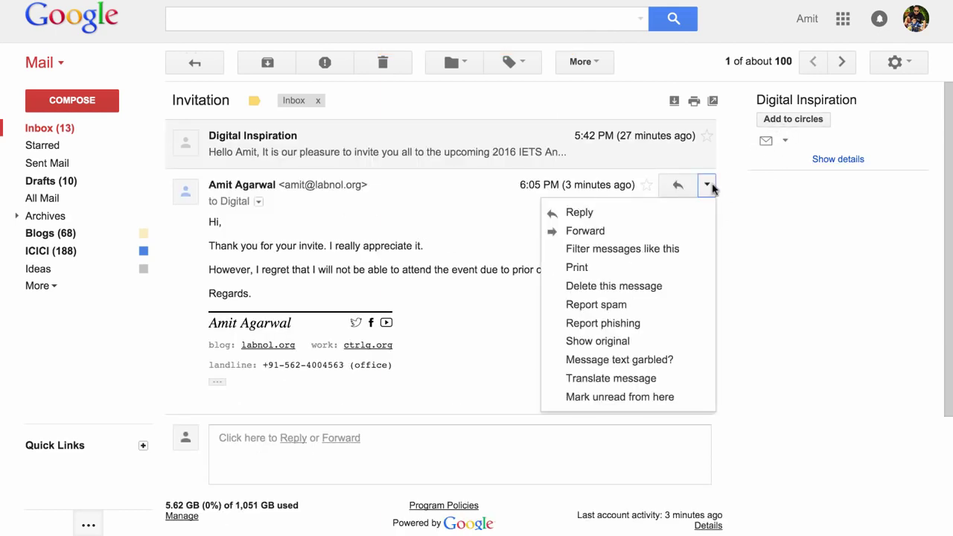
pyautogui.click(654, 286)
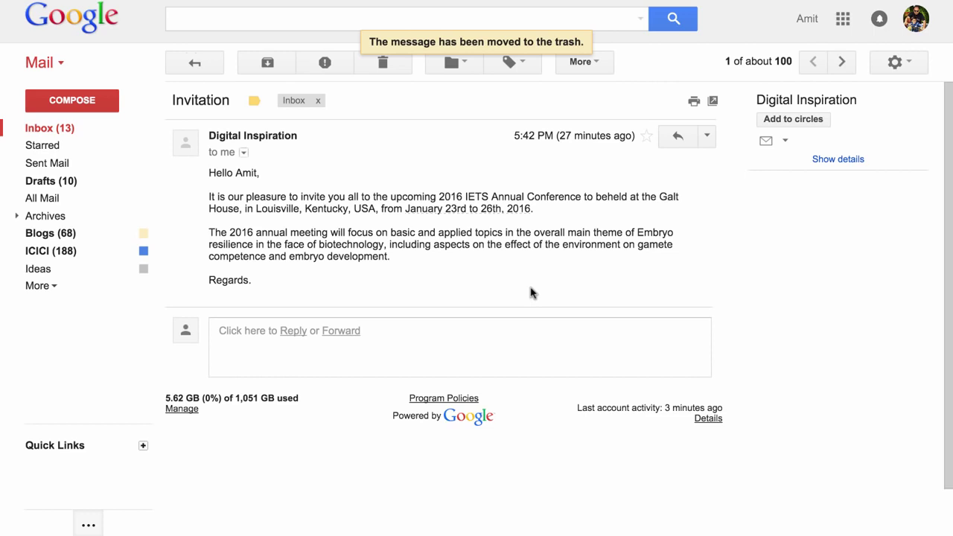
pyautogui.click(452, 65)
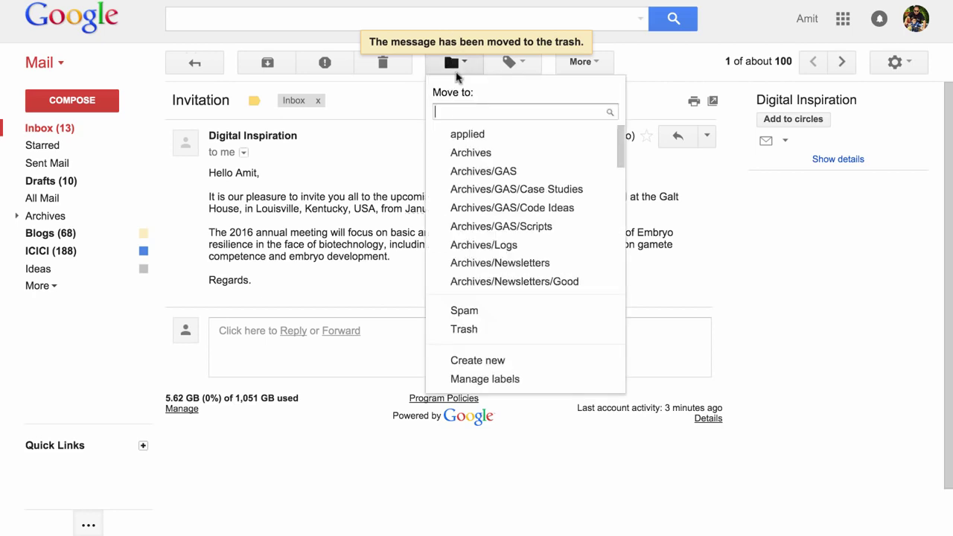
pyautogui.click(497, 364)
pyautogui.write('Aut')
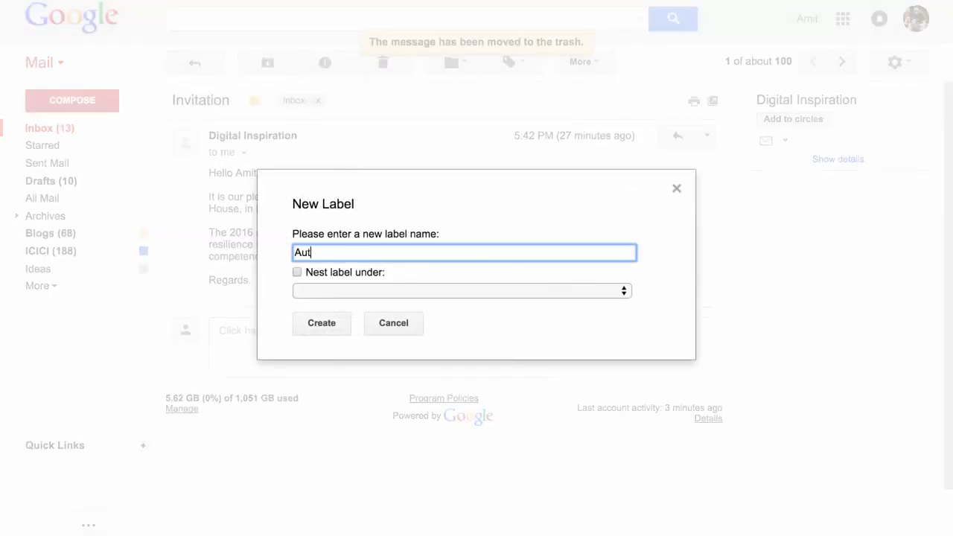
pyautogui.write('oresponse - Decline Invite')
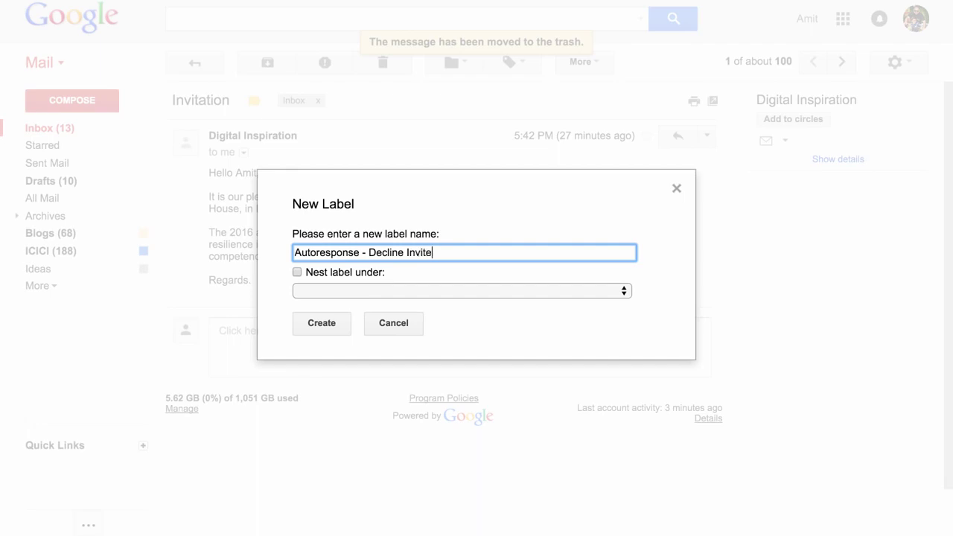
pyautogui.click(342, 324)
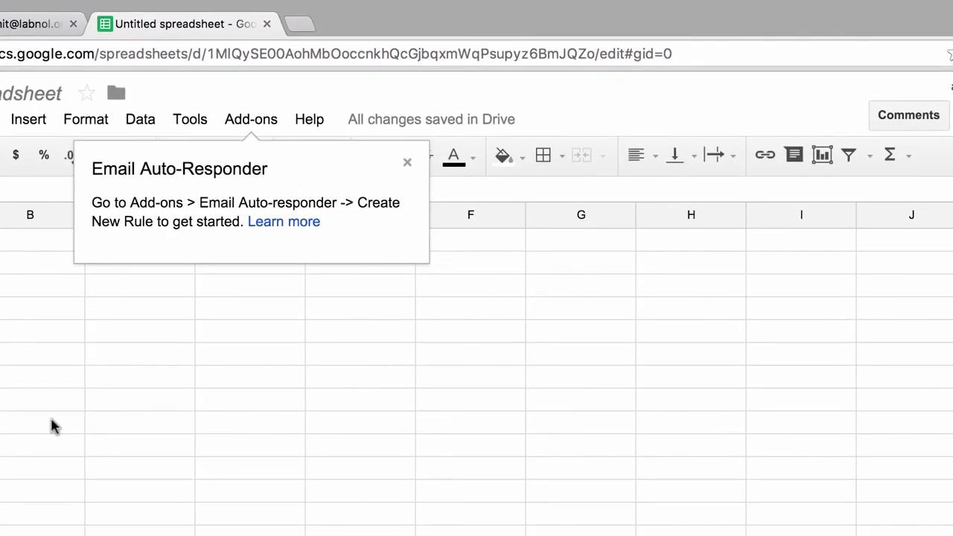
# Step: In the Google Sheets spreadsheet, start a new Email Auto-Responder rule for the Gmail label "Autoresponse - Decline Invite"
pyautogui.click(266, 122)
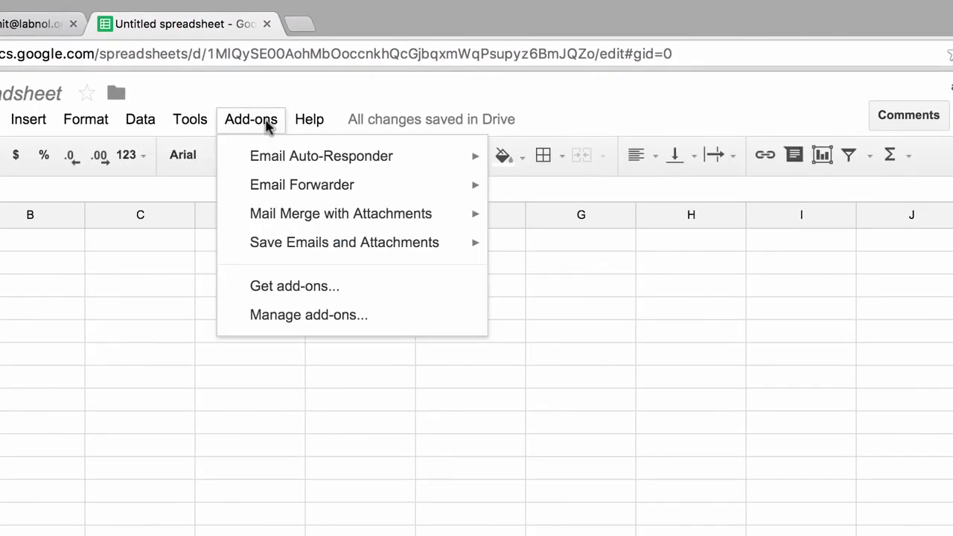
pyautogui.moveTo(275, 152)
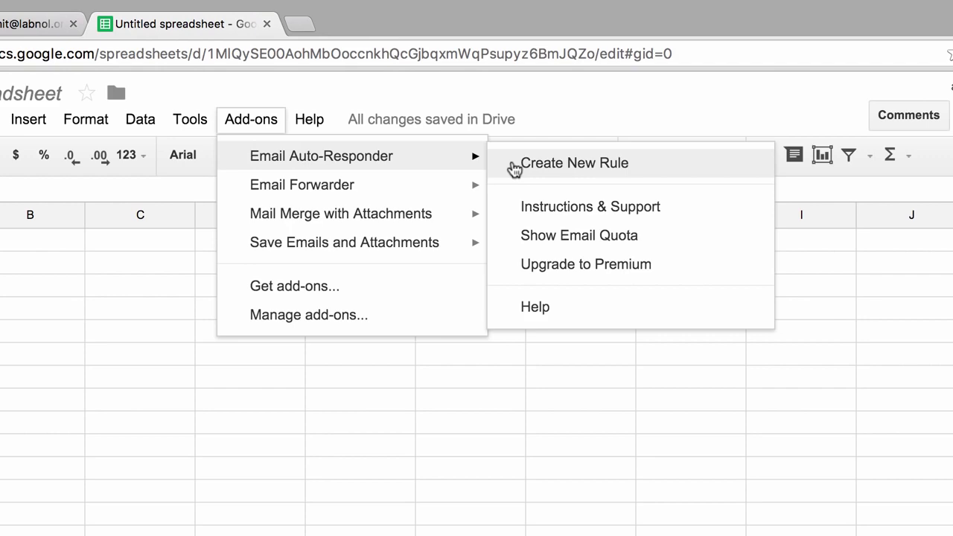
pyautogui.click(528, 164)
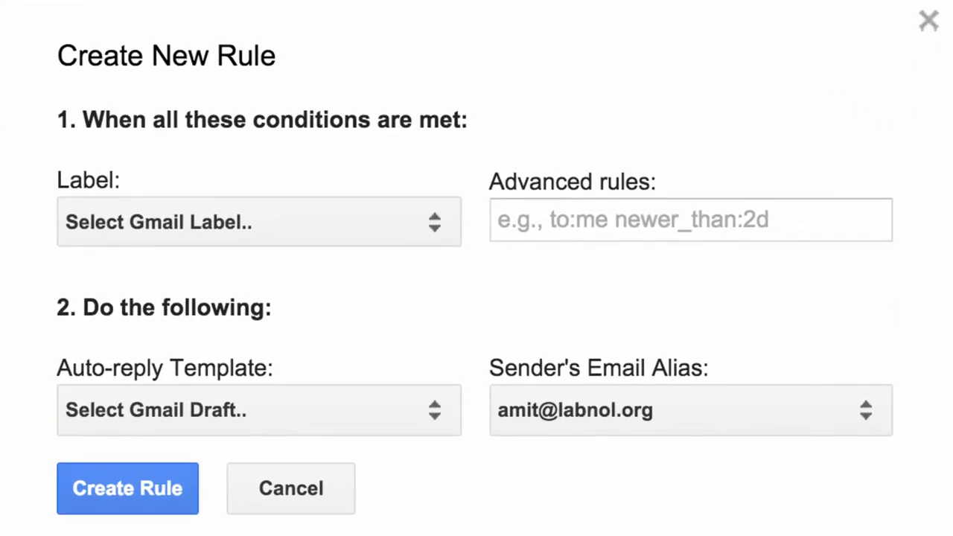
pyautogui.click(390, 214)
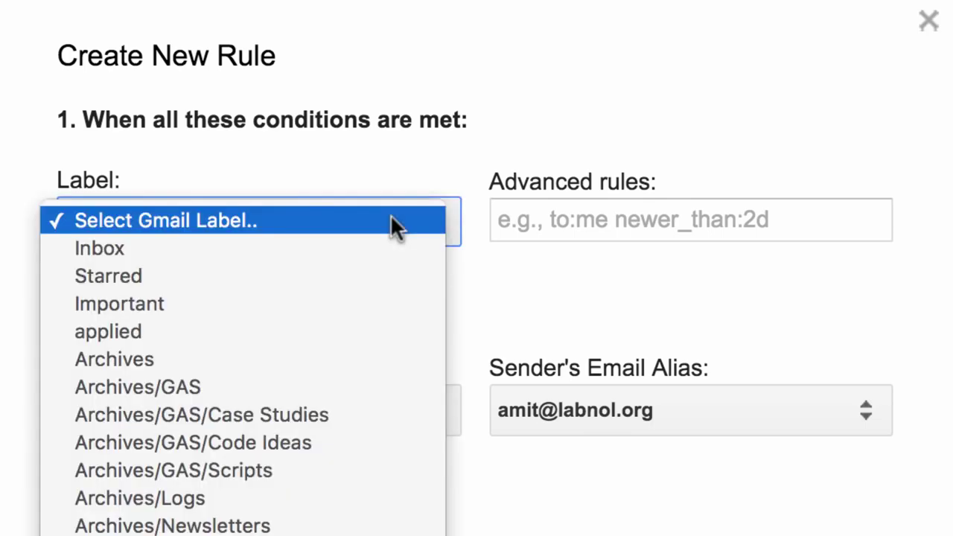
pyautogui.scroll(-5, 379, 495)
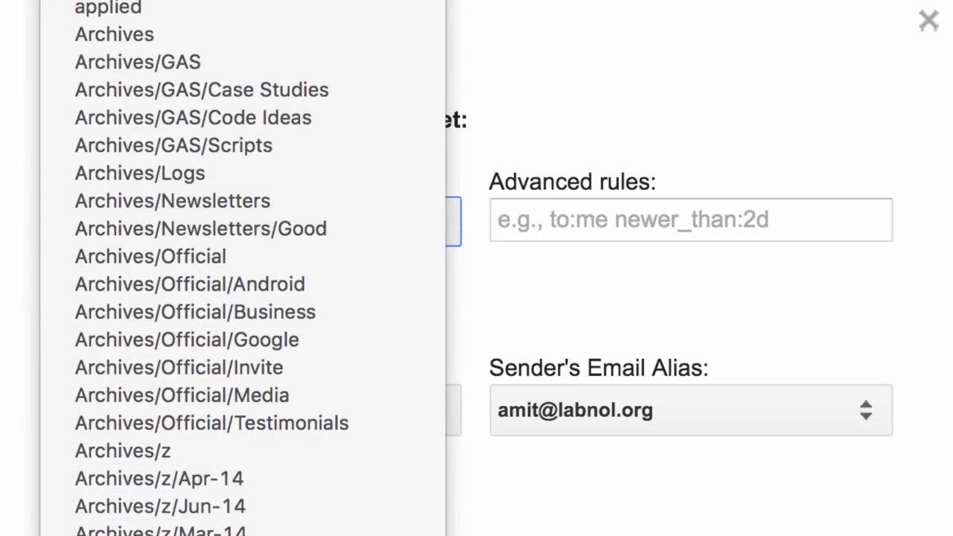
pyautogui.click(376, 535)
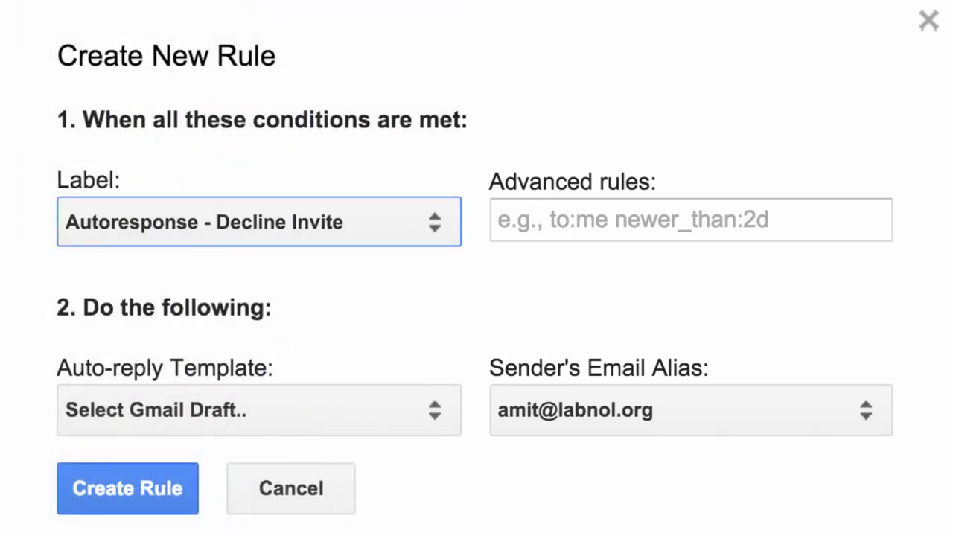
# Step: Create the rule with the "Event Invite Declined" draft as auto-reply template and the labnol.org address as the sender's email alias
pyautogui.click(402, 421)
pyautogui.click(399, 435)
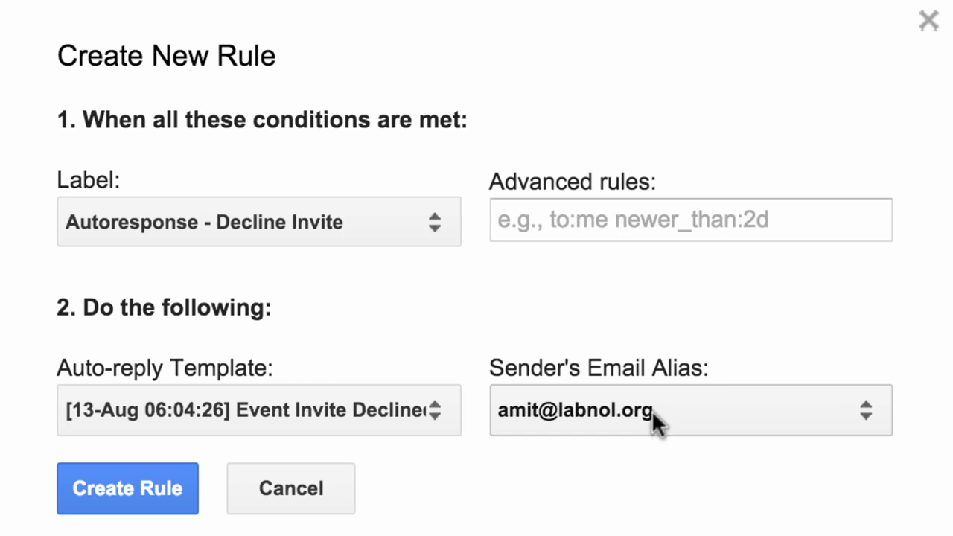
pyautogui.click(736, 409)
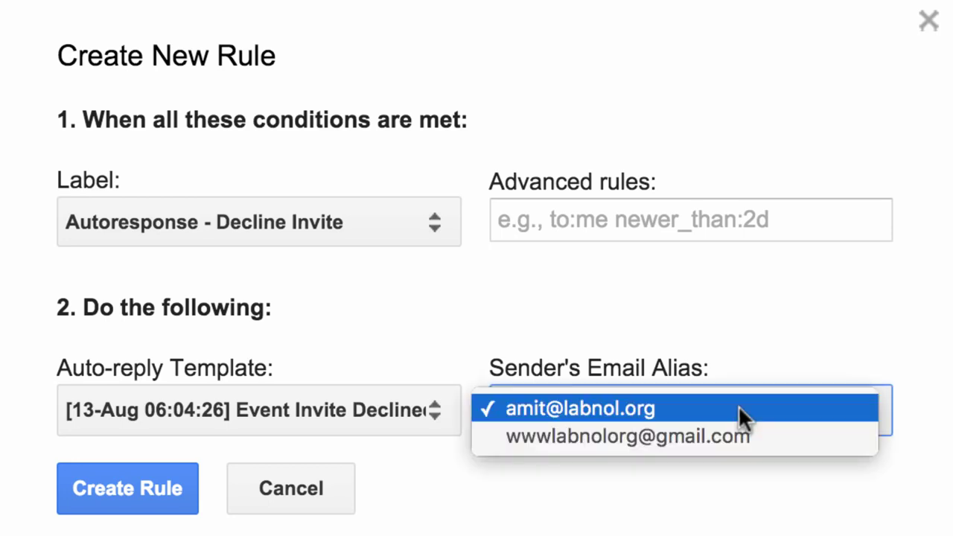
pyautogui.click(800, 411)
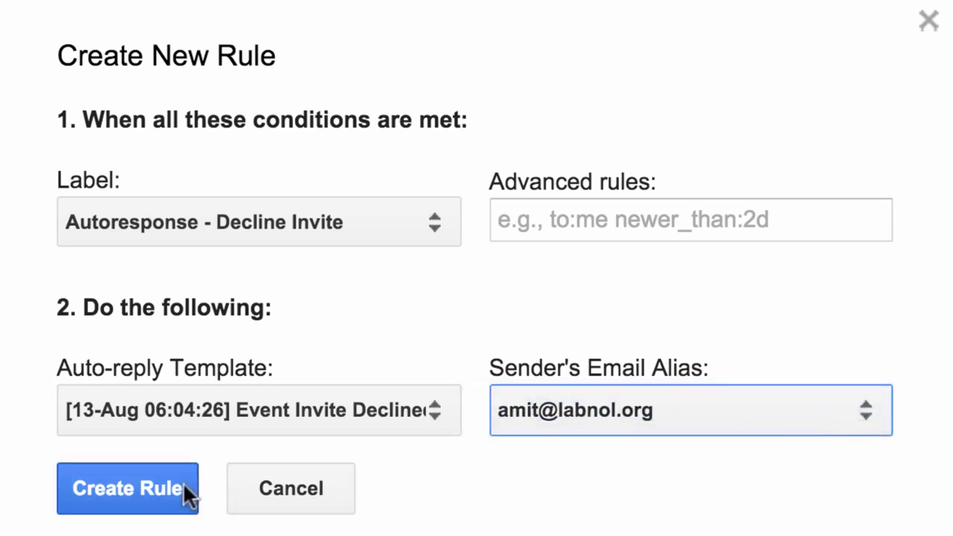
pyautogui.click(174, 509)
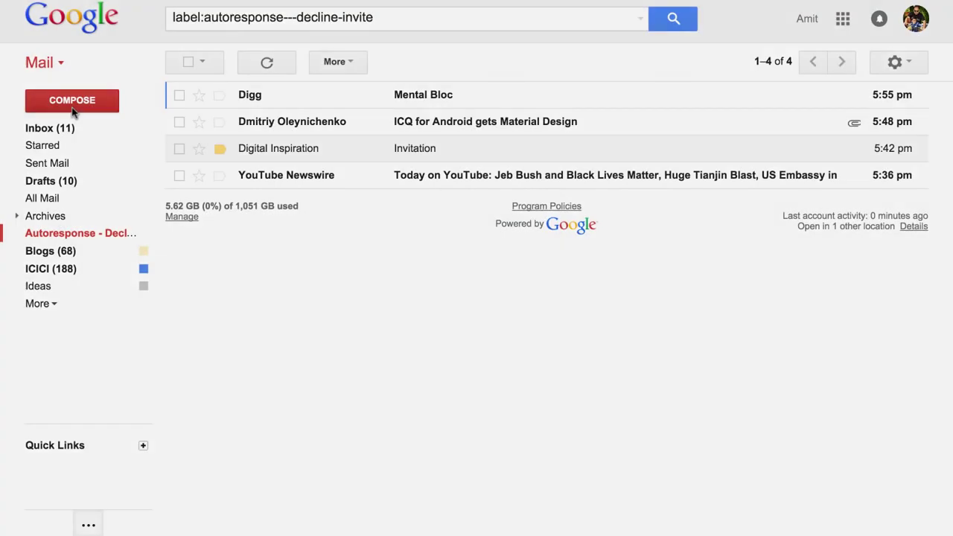
# Step: In Gmail, write a new message: "Hi, Thank you for your email but we do not publish guest posts and press releases on Digital Inspiration. Regards."
pyautogui.press('c')
pyautogui.click(546, 259)
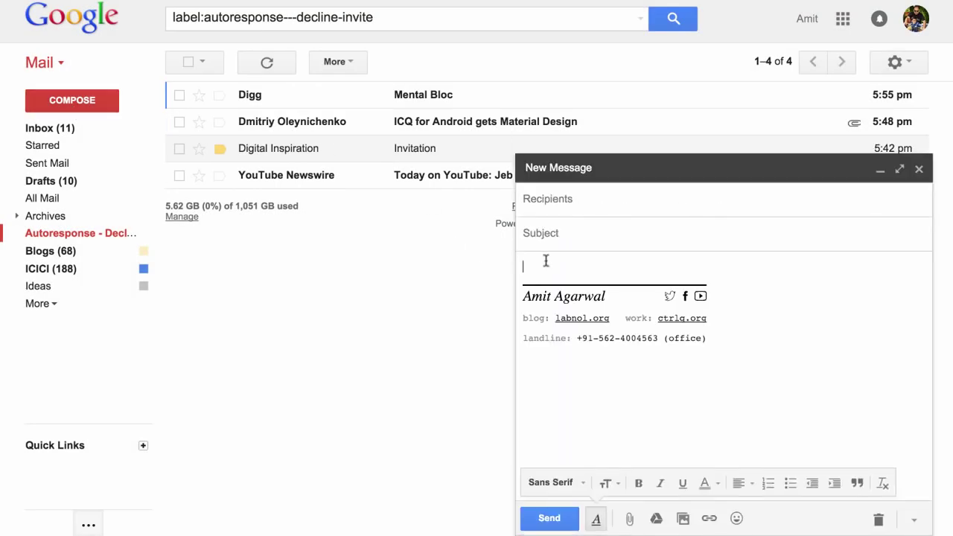
pyautogui.write('Hi,')
pyautogui.press('Return')
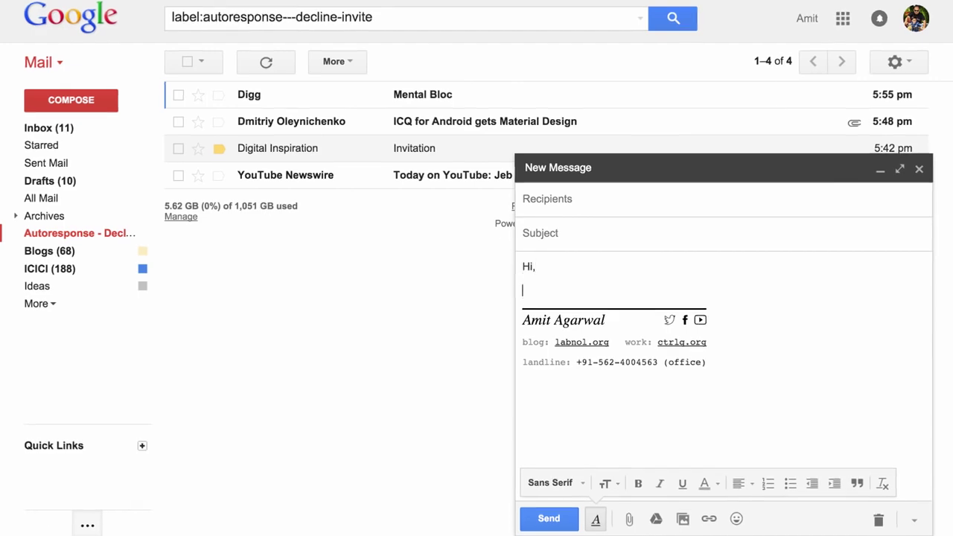
pyautogui.write('thank your')
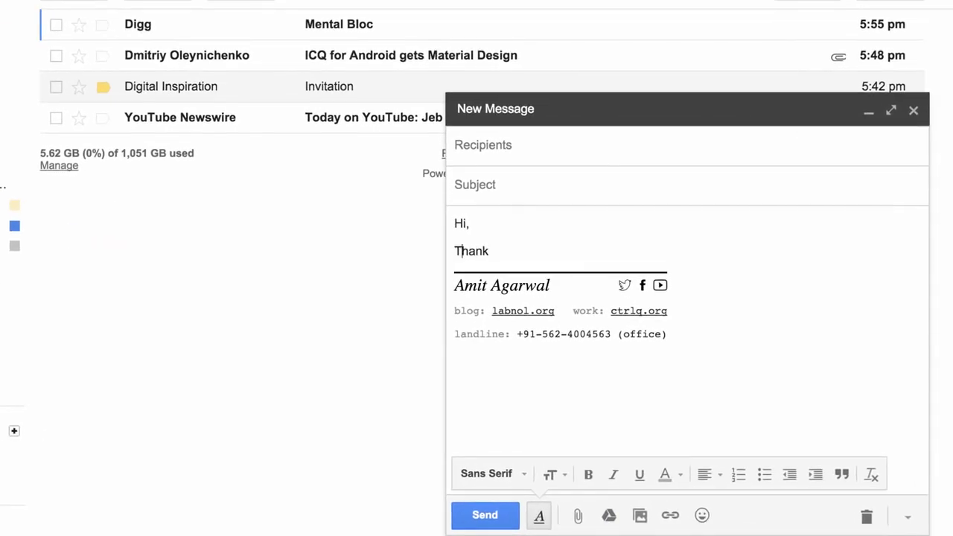
pyautogui.press('BackSpace')
pyautogui.press('BackSpace')
pyautogui.press('BackSpace')
pyautogui.press('BackSpace')
pyautogui.press('BackSpace')
pyautogui.press('BackSpace')
pyautogui.press('BackSpace')
pyautogui.write('k you for your ema')
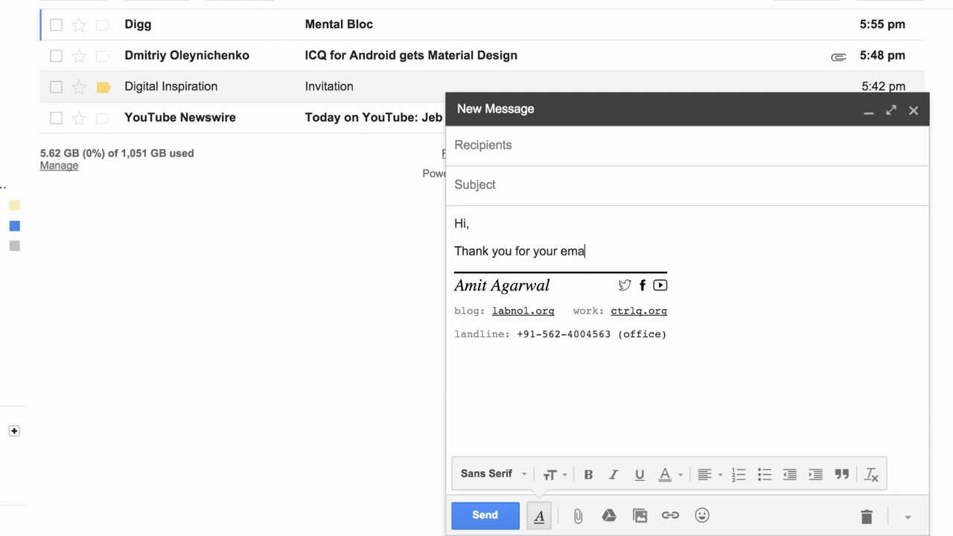
pyautogui.write('il but we do not publish guest posts and pre')
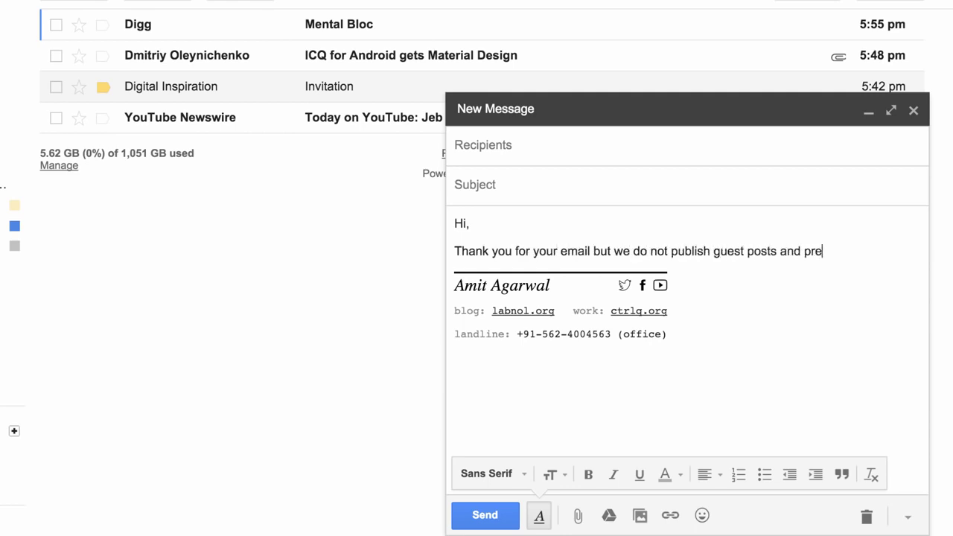
pyautogui.write('ss releases')
pyautogui.write('l Inspiration.')
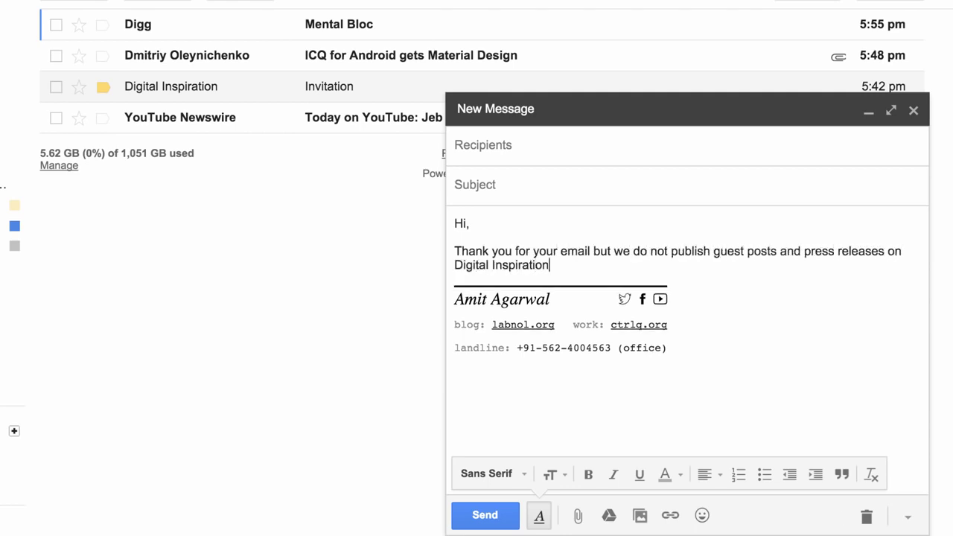
pyautogui.press('Return')
pyautogui.press('Return')
pyautogui.write('Regards.')
pyautogui.moveTo(455, 265); pyautogui.dragTo(548, 265)
pyautogui.hotkey('ctrl', 'k')
pyautogui.write('http://www.labnol.org/')
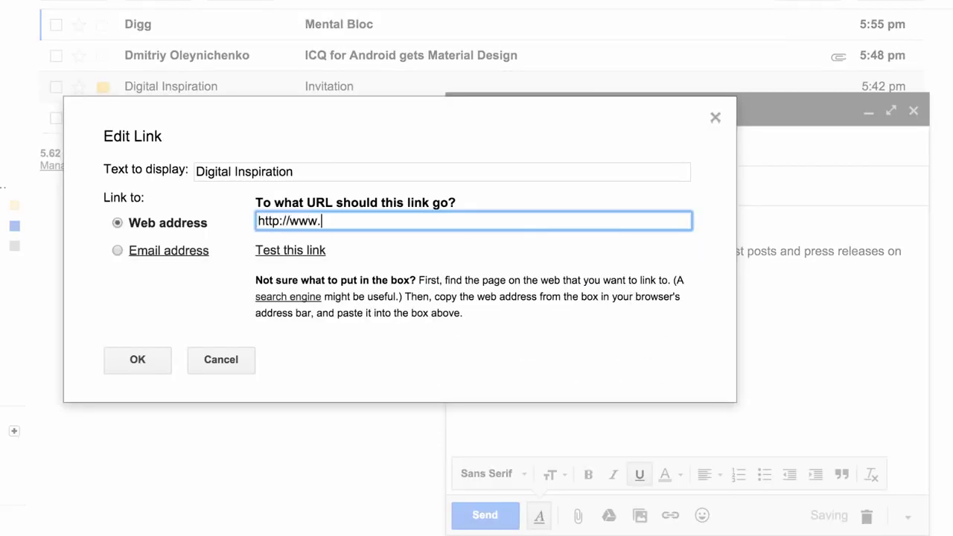
pyautogui.press('Return')
# Step: Make the phrase "we do not publish" in the message body bold
pyautogui.moveTo(614, 251); pyautogui.dragTo(647, 251)
pyautogui.hotkey('shift', 'Right')
pyautogui.hotkey('shift', 'Right')
pyautogui.hotkey('shift', 'Right')
pyautogui.hotkey('shift', 'Right')
pyautogui.hotkey('shift', 'Right')
pyautogui.hotkey('shift', 'Right')
pyautogui.hotkey('shift', 'Right')
pyautogui.hotkey('shift', 'Right')
pyautogui.hotkey('shift', 'Right')
pyautogui.hotkey('shift', 'Right')
pyautogui.hotkey('shift', 'Right')
pyautogui.hotkey('shift', 'Right')
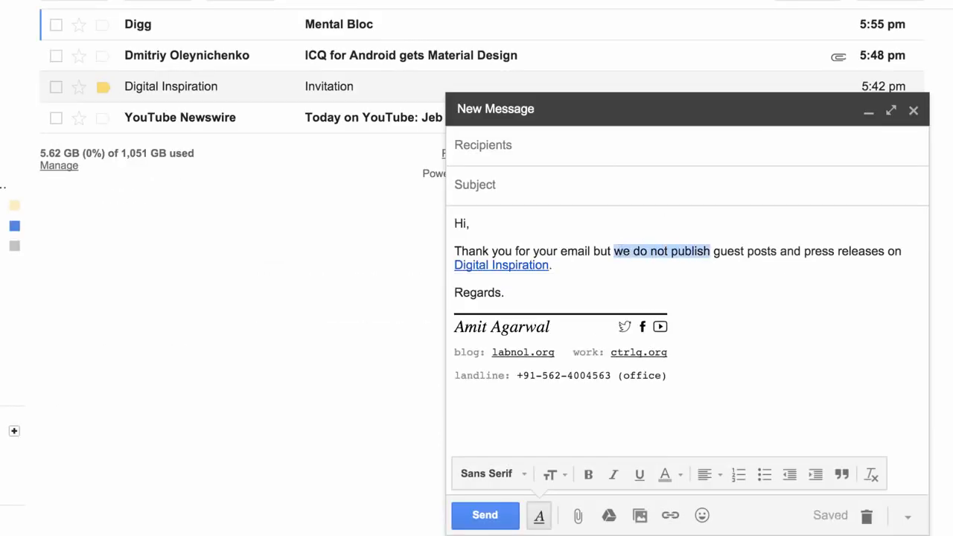
pyautogui.click(586, 475)
pyautogui.click(594, 255)
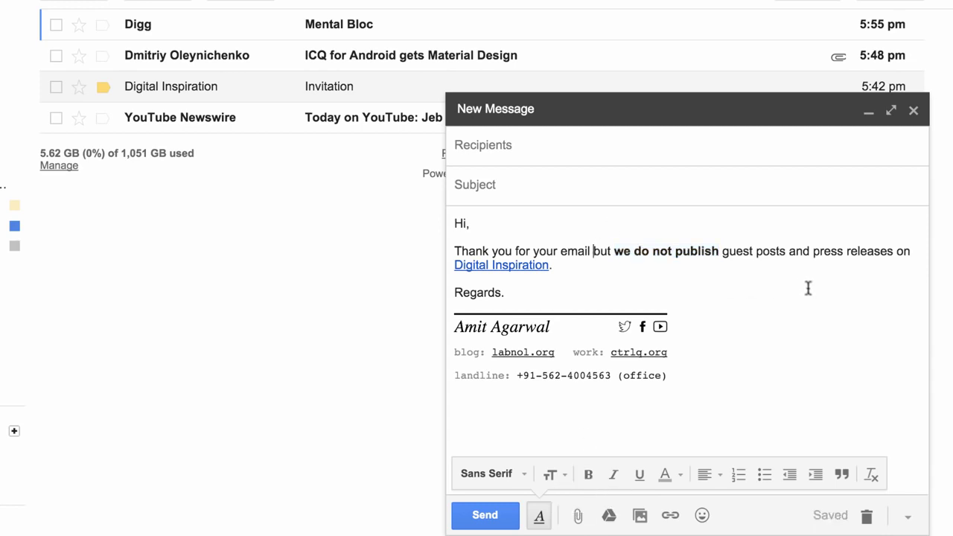
# Step: Set the message subject to "PR and Guest Post Requests" and close the message, keeping it as a draft
pyautogui.click(630, 185)
pyautogui.write('PR and Guest Post Requests')
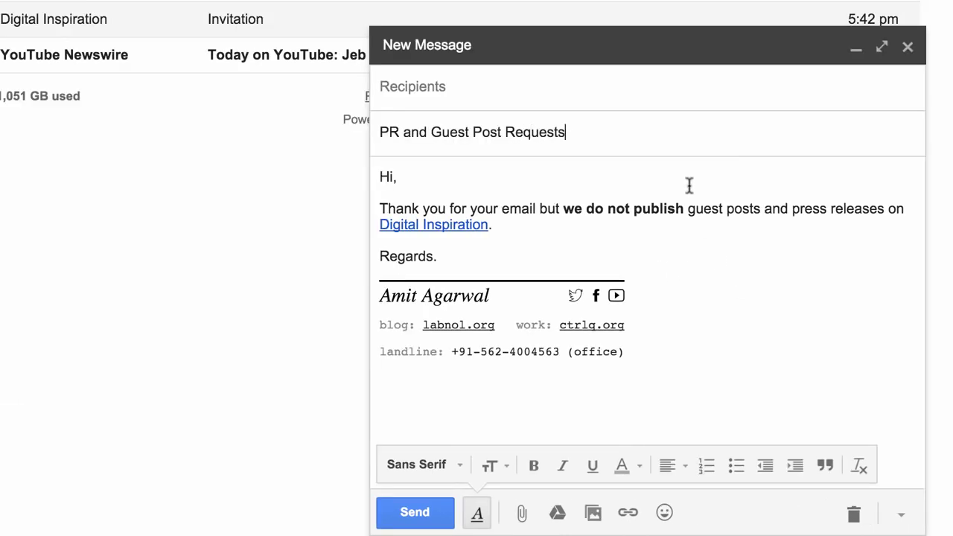
pyautogui.click(907, 58)
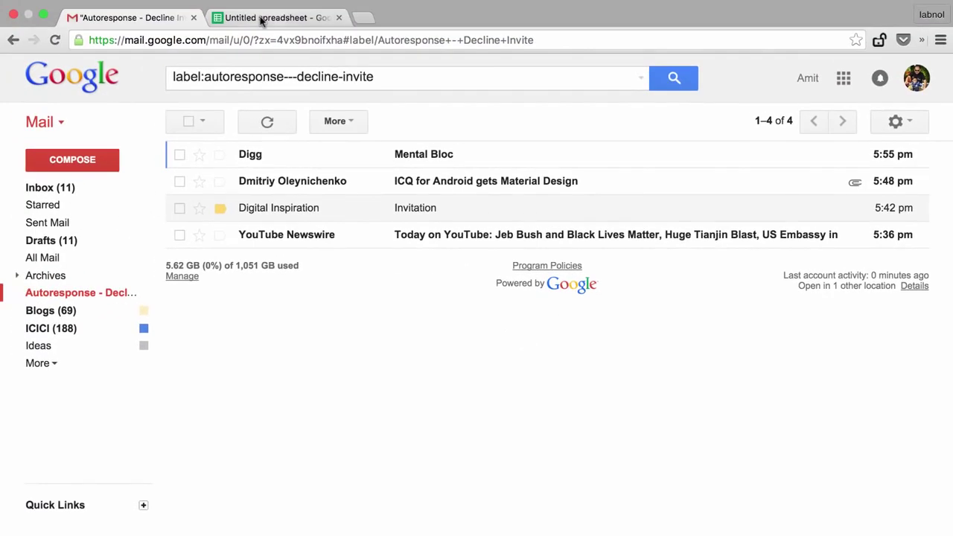
# Step: In the Google Sheets spreadsheet, start a new Email Auto-Responder rule and set its Gmail label to Inbox
pyautogui.click(261, 21)
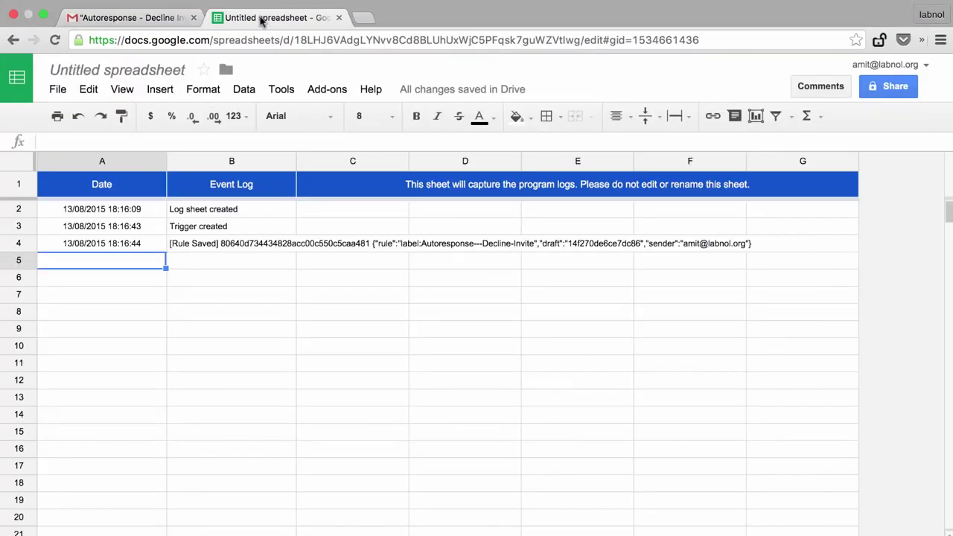
pyautogui.click(317, 90)
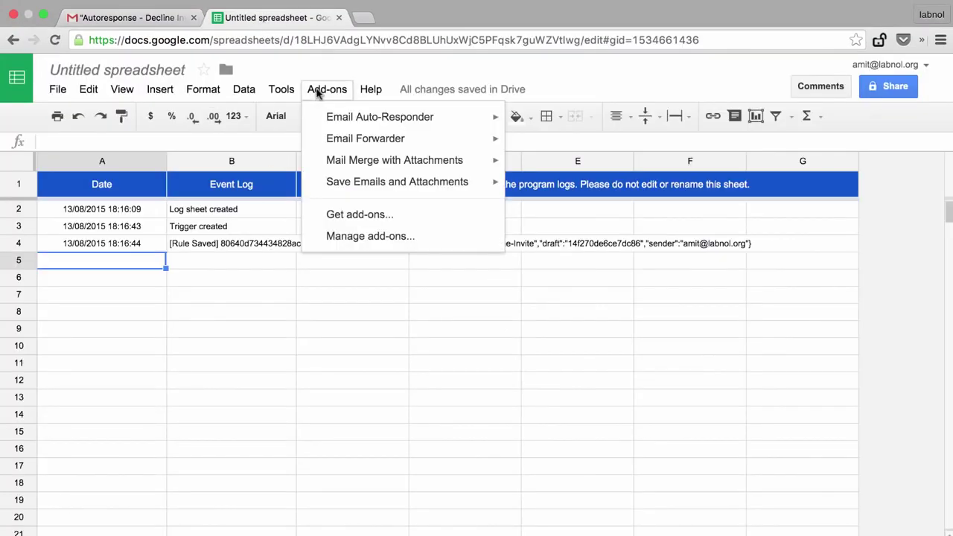
pyautogui.moveTo(469, 121)
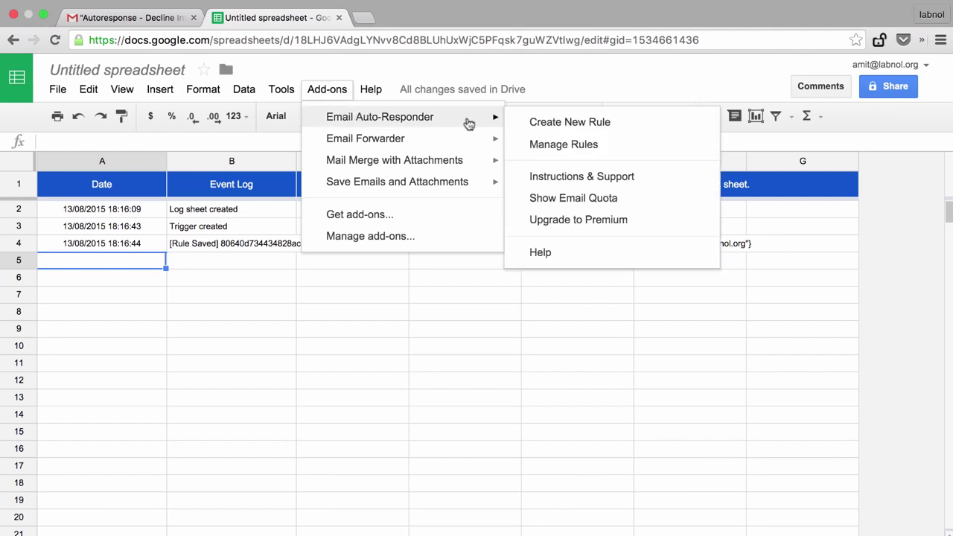
pyautogui.click(536, 124)
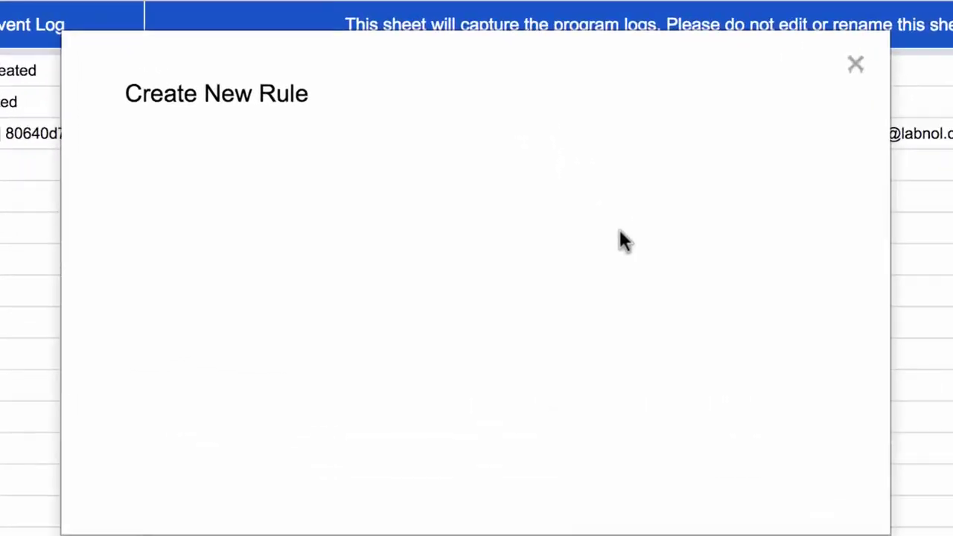
pyautogui.click(417, 214)
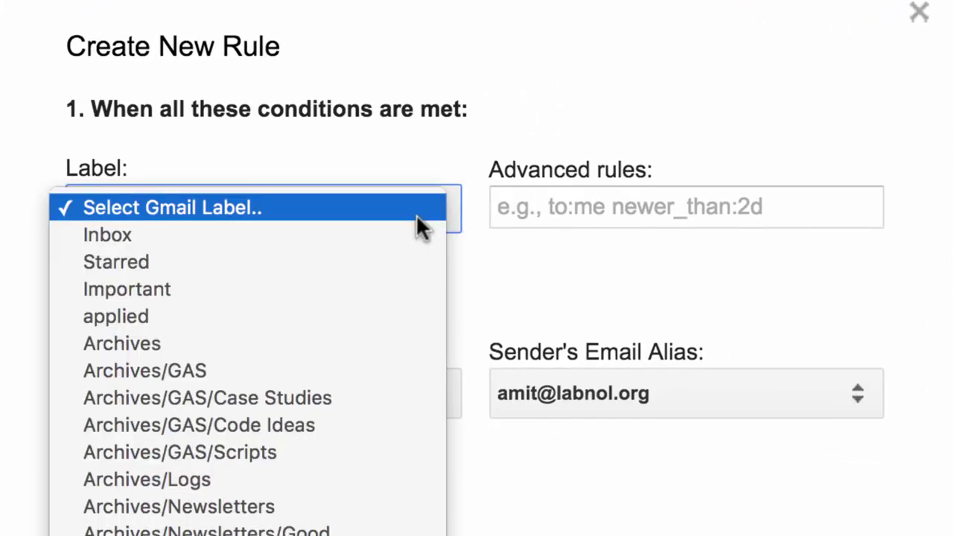
pyautogui.click(406, 234)
# Step: Set the rule's advanced conditions to "is:unread newer_than:2d guest post OR press release"
pyautogui.click(566, 219)
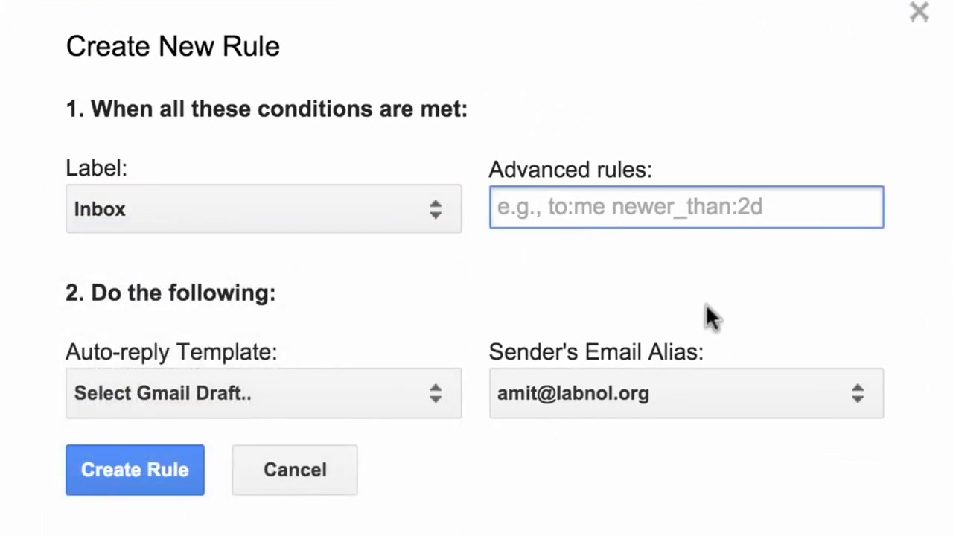
pyautogui.write('is:unread')
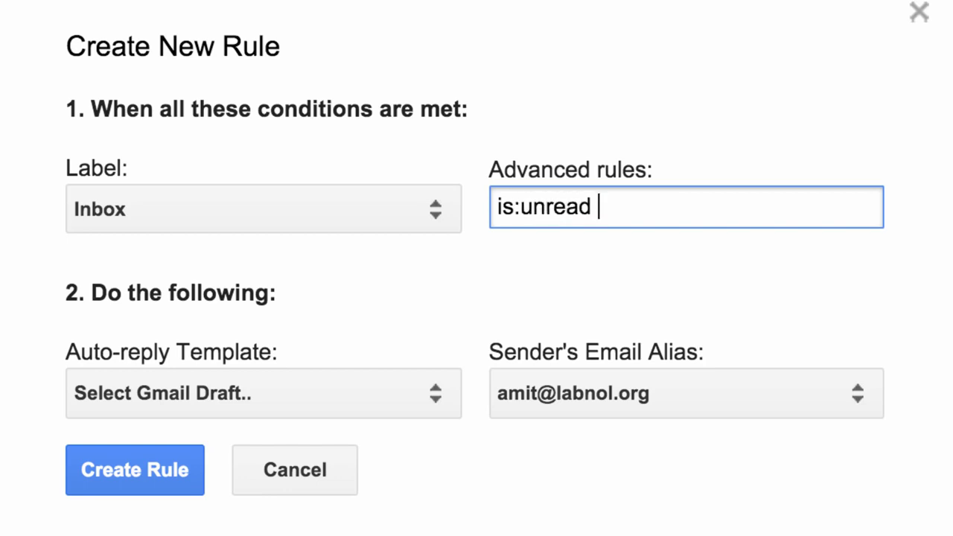
pyautogui.write(' newe')
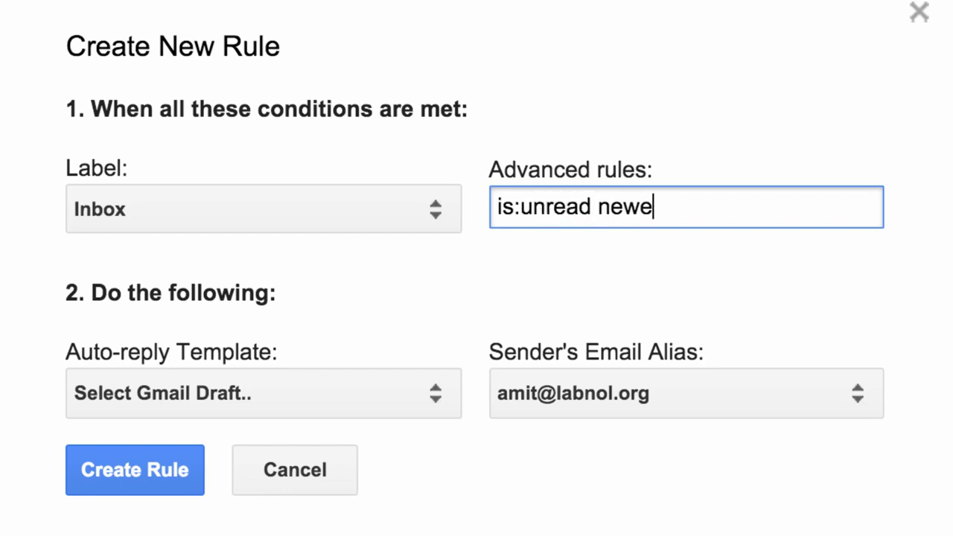
pyautogui.write('r_than:2d')
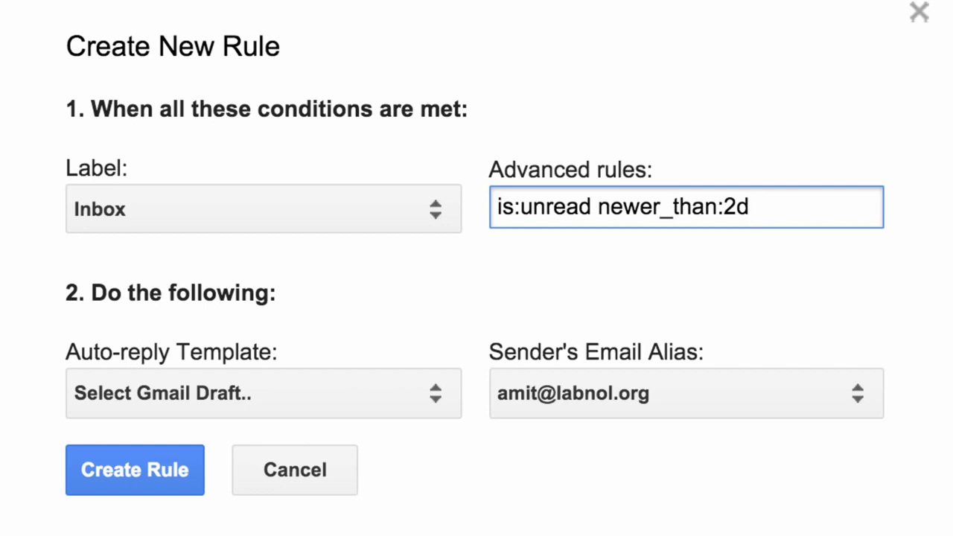
pyautogui.write('guest post OR press release')
pyautogui.click(622, 230)
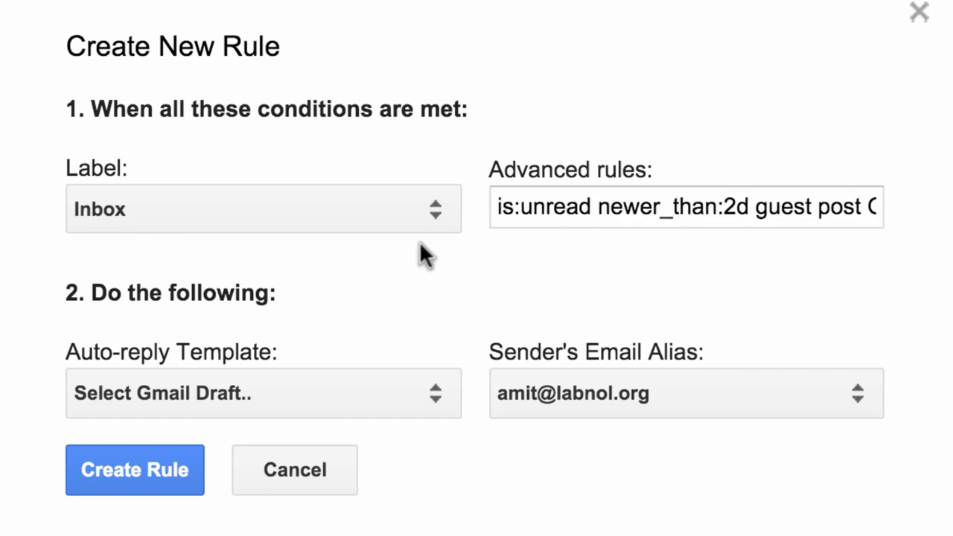
# Step: Choose the "PR and Guest Post Requests" draft as the auto-reply template and create the rule
pyautogui.click(381, 398)
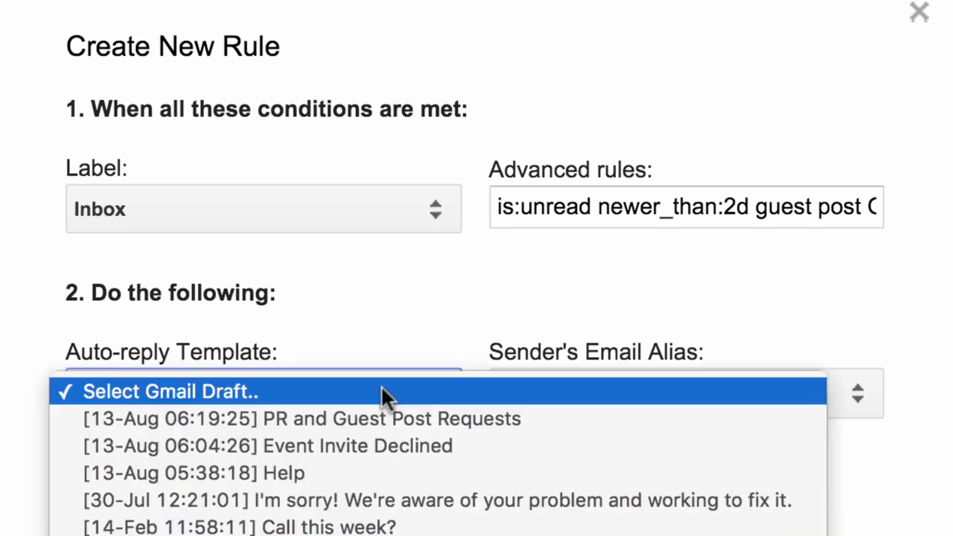
pyautogui.click(386, 417)
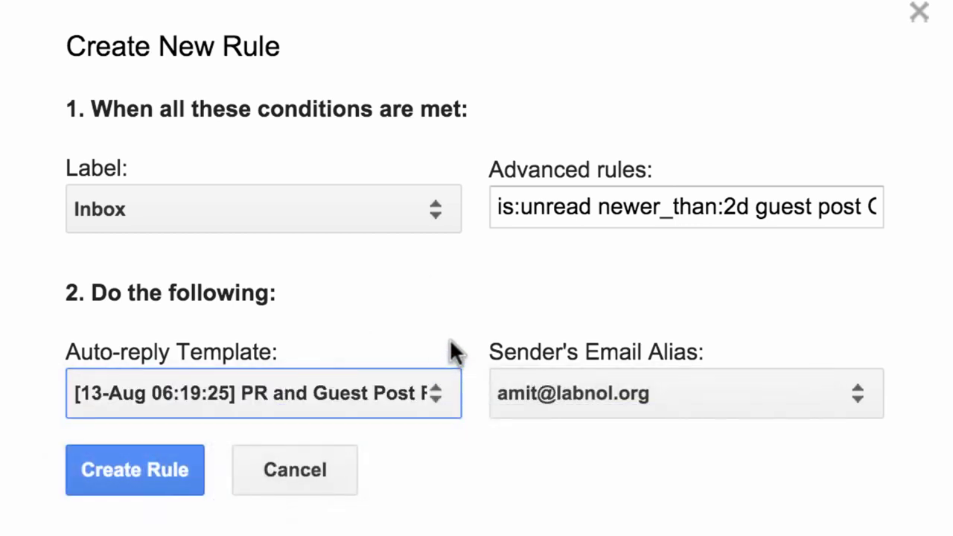
pyautogui.click(116, 475)
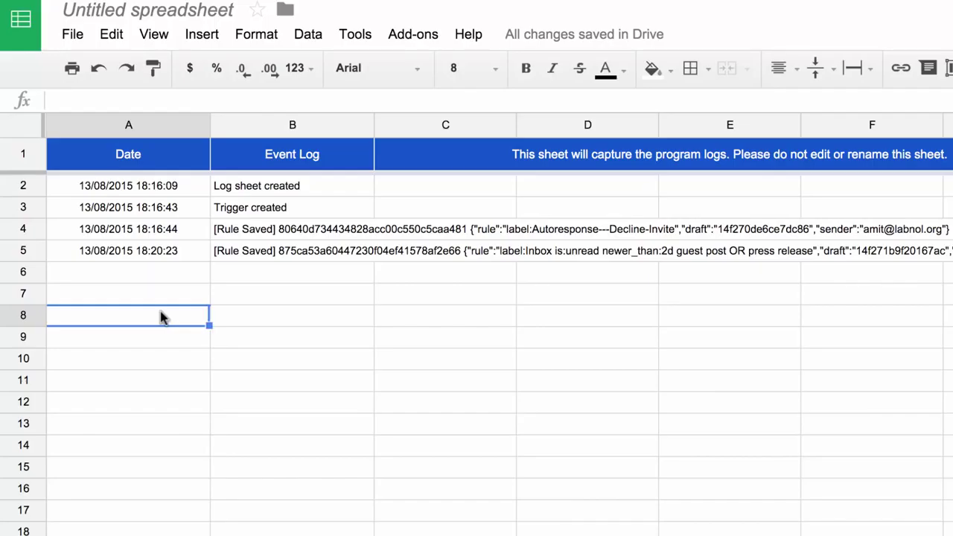
# Step: Manually run the Email Auto-Responder rule "label:Autoresponse---Decline-Invite" from the rule manager, and close the manager
pyautogui.click(401, 35)
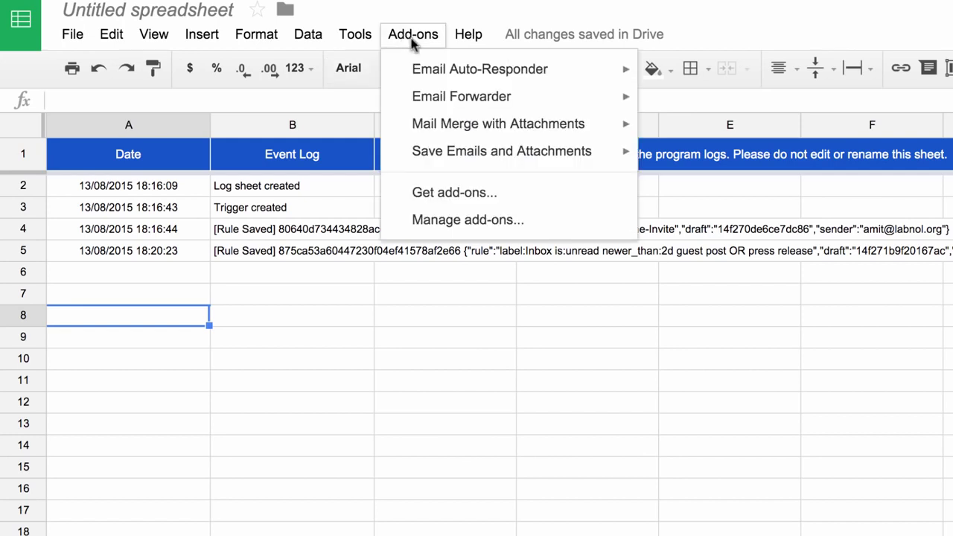
pyautogui.moveTo(634, 64)
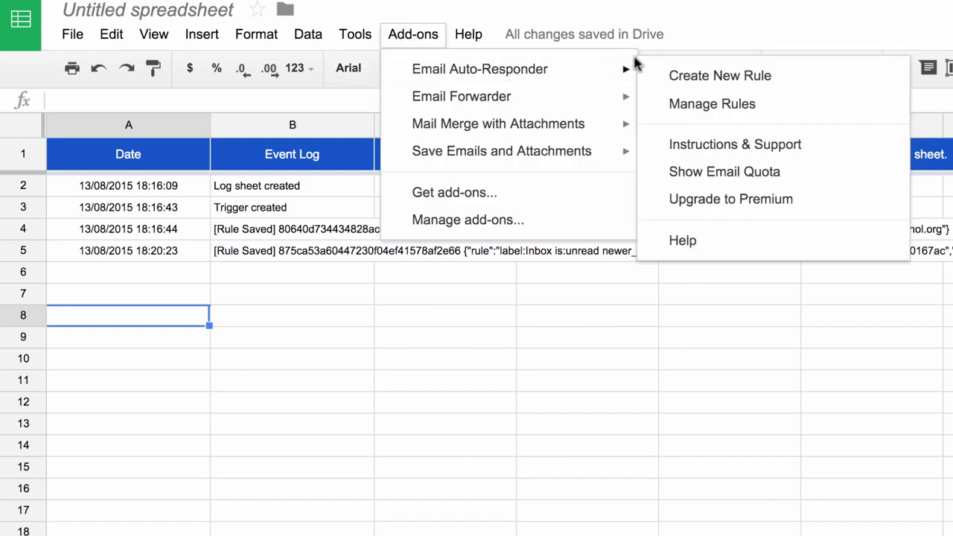
pyautogui.click(690, 103)
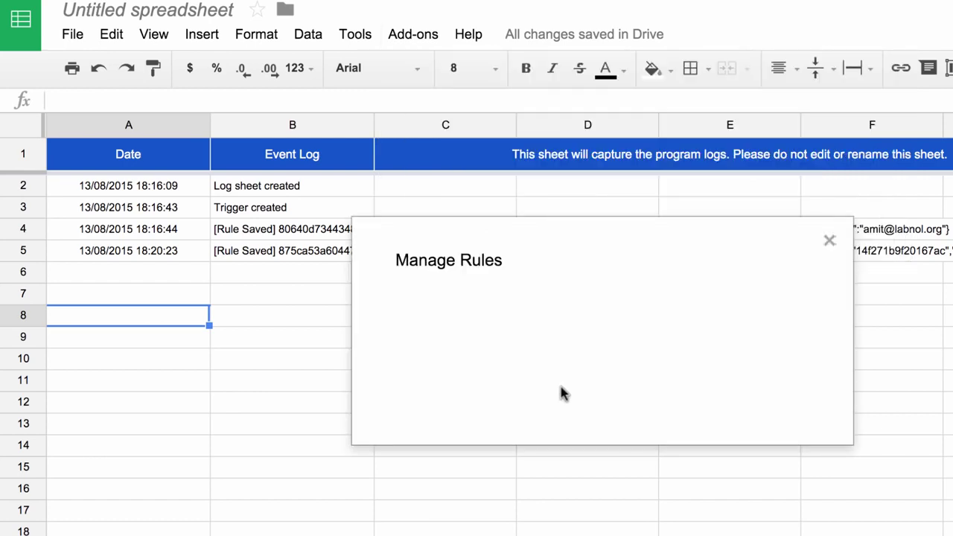
pyautogui.click(604, 312)
pyautogui.click(616, 321)
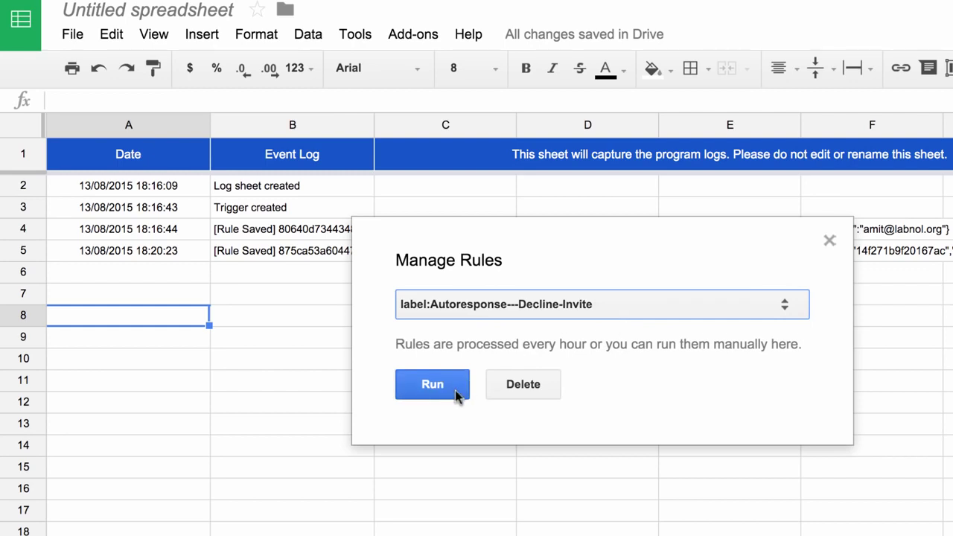
pyautogui.click(455, 390)
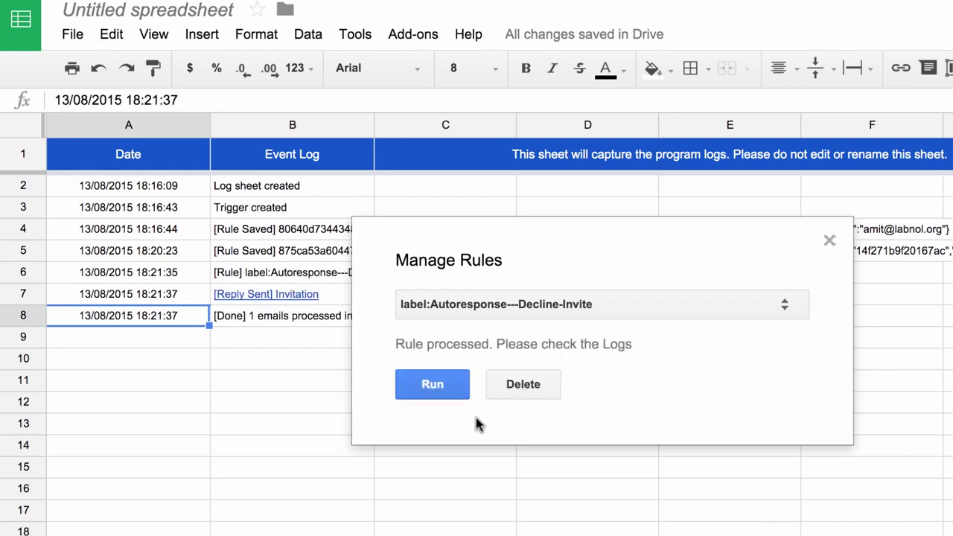
pyautogui.click(829, 241)
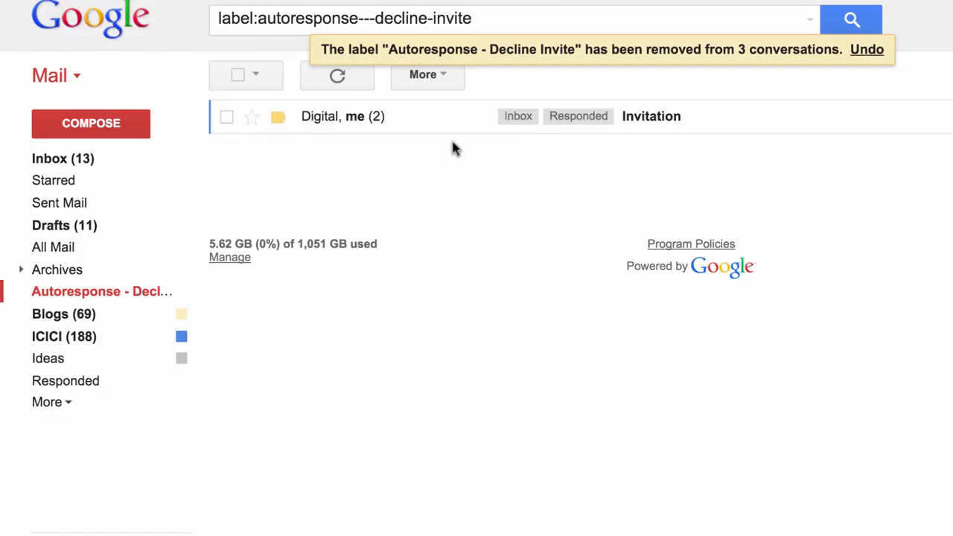
# Step: In Gmail, open the Invitation conversation under the "Autoresponse - Decline Invite" label to check the automatic reply
pyautogui.click(706, 122)
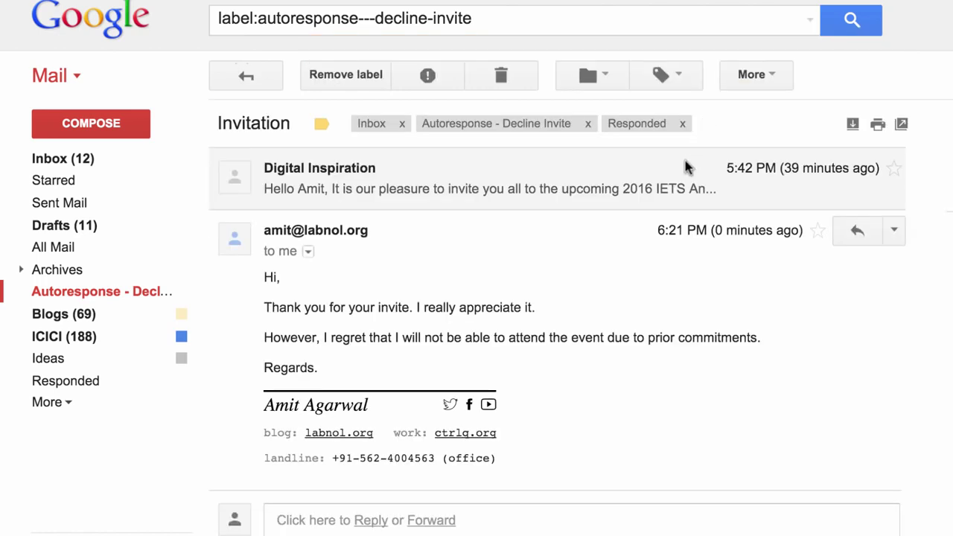